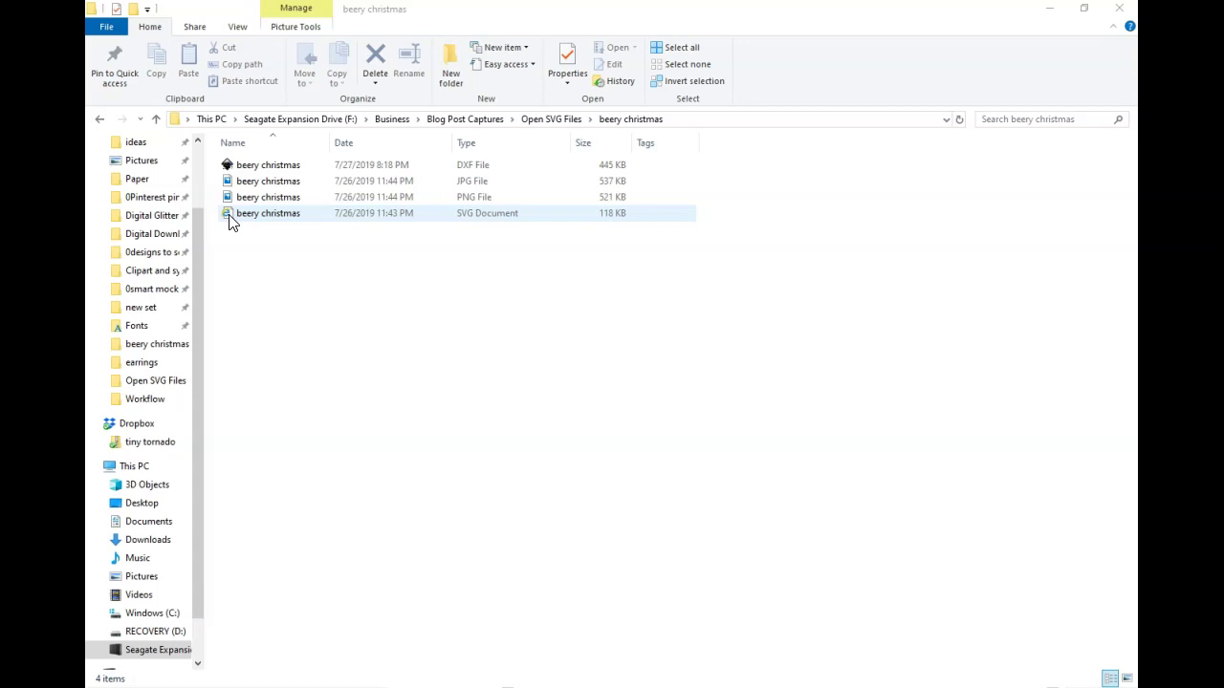
Select the beery christmas SVG and open it in its default app
{"action": "left_click", "coordinate": [238, 246]}
{"action": "left_click", "coordinate": [234, 238]}
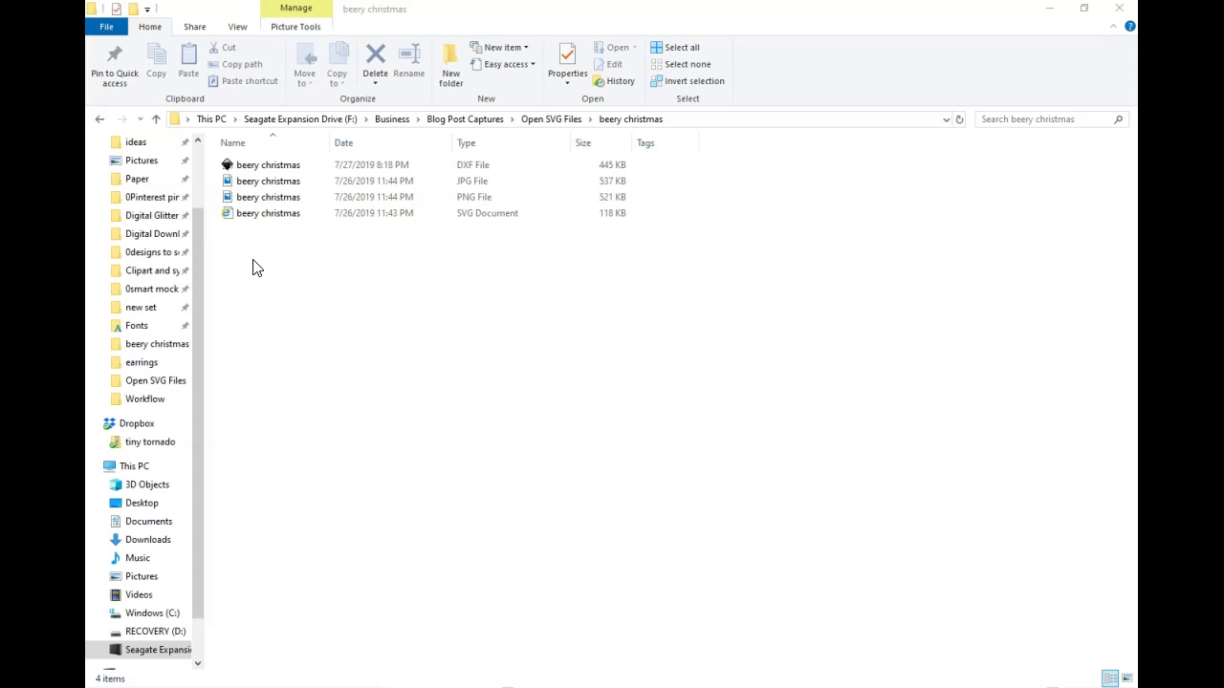
{"action": "left_click_drag", "start_coordinate": [253, 268], "coordinate": [519, 218]}
{"action": "left_click", "coordinate": [493, 222]}
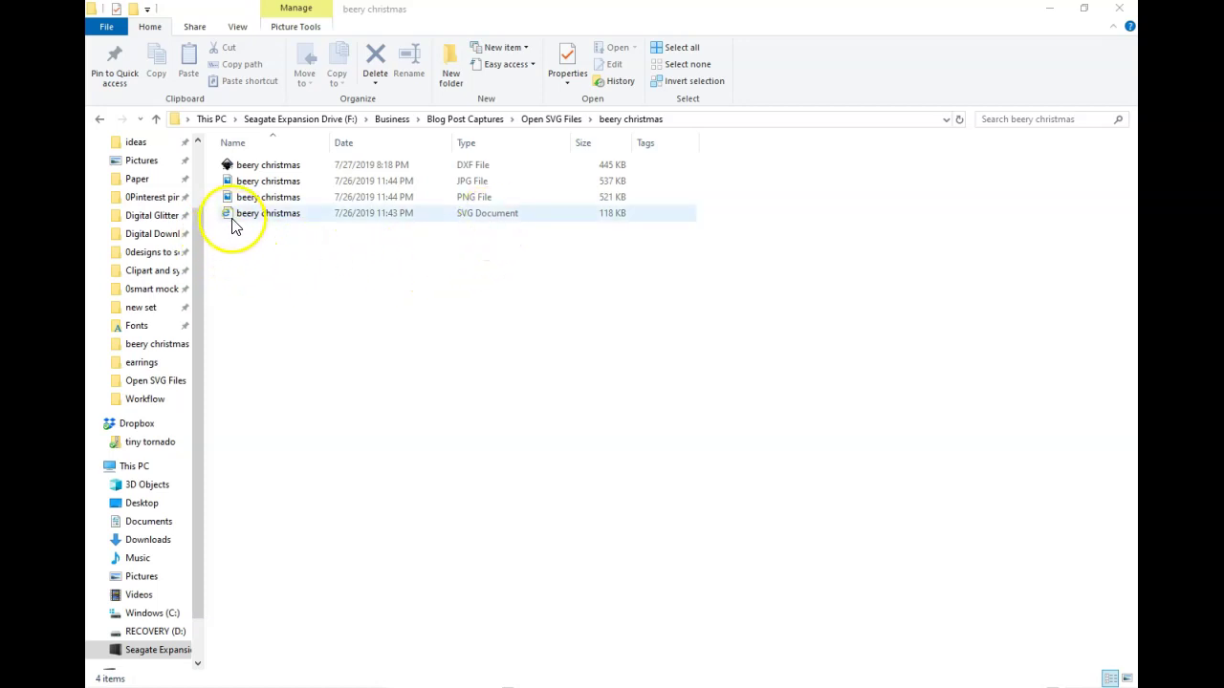
{"action": "double_click", "coordinate": [265, 214]}
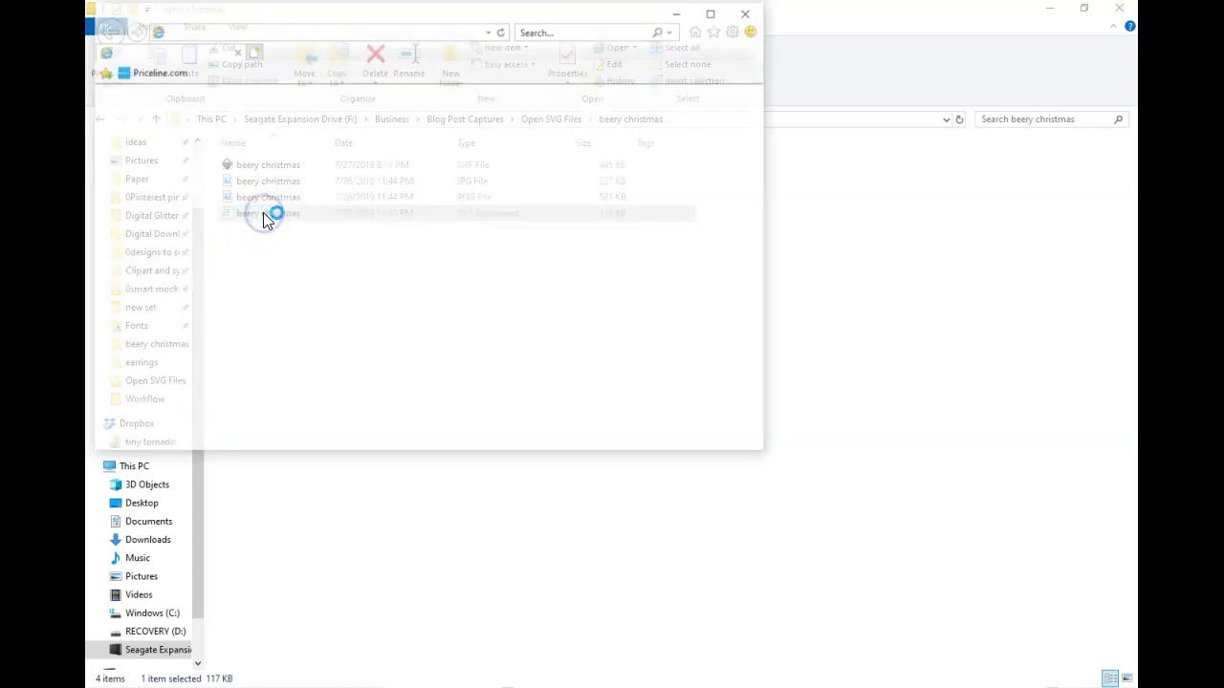
Maximize the browser showing the SVG, dismiss the add-on notification, then close the browser
{"action": "left_click", "coordinate": [713, 11]}
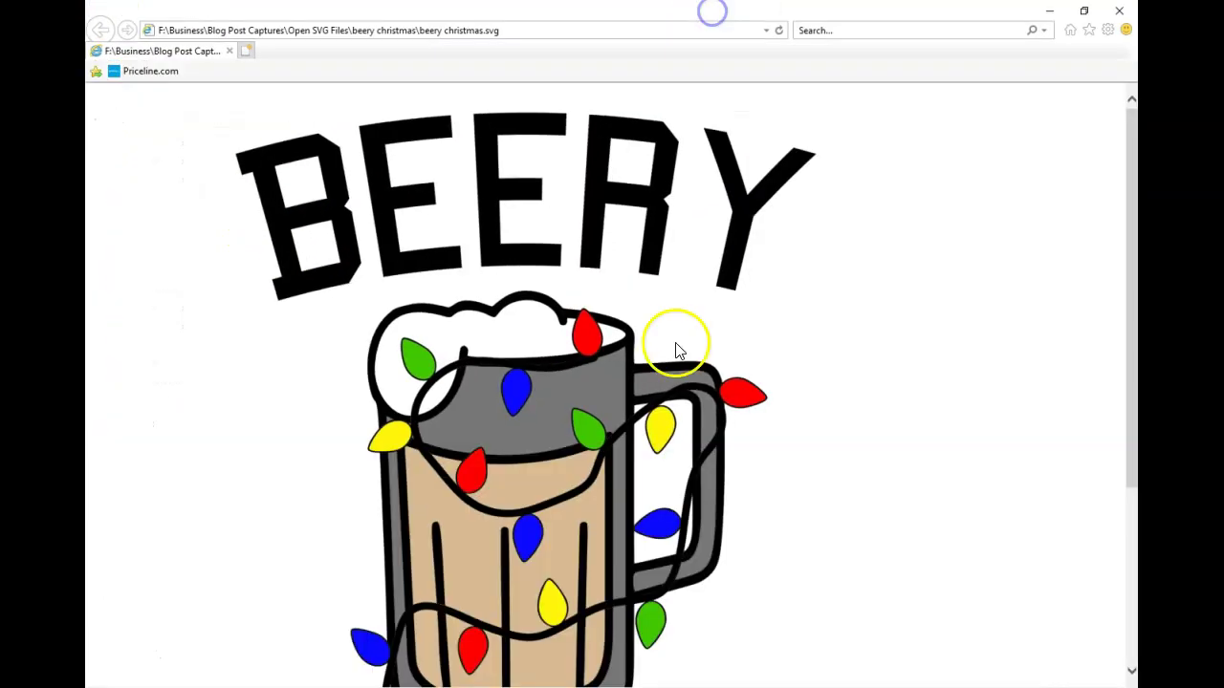
{"action": "scroll", "coordinate": [677, 346], "scroll_direction": "down", "scroll_amount": 3}
{"action": "scroll", "coordinate": [683, 340], "scroll_direction": "up", "scroll_amount": 3}
{"action": "scroll", "coordinate": [681, 344], "scroll_direction": "down", "scroll_amount": 3}
{"action": "scroll", "coordinate": [682, 346], "scroll_direction": "up", "scroll_amount": 3}
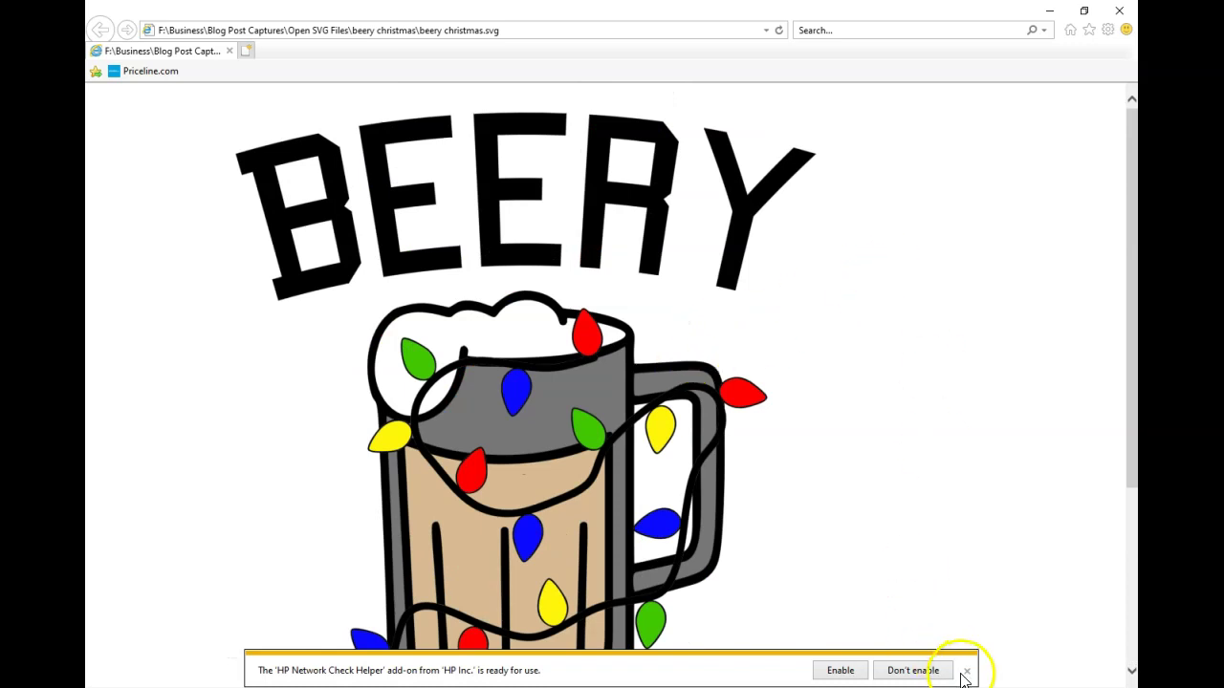
{"action": "left_click", "coordinate": [966, 672]}
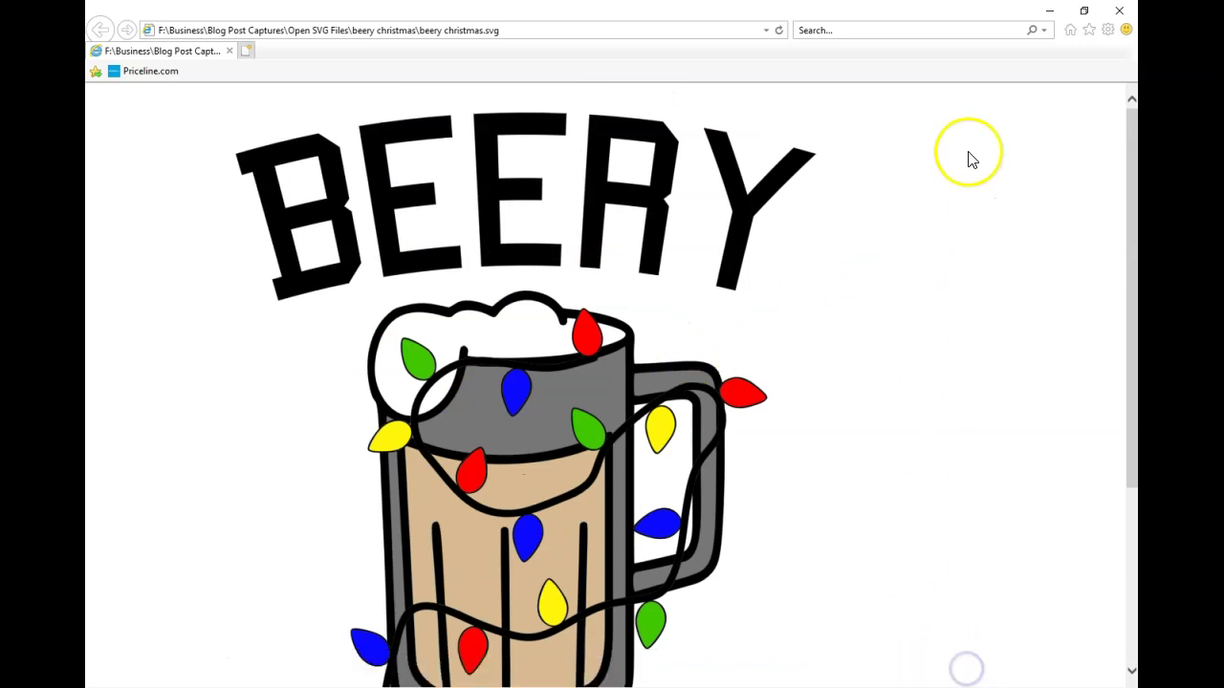
{"action": "left_click", "coordinate": [1119, 11]}
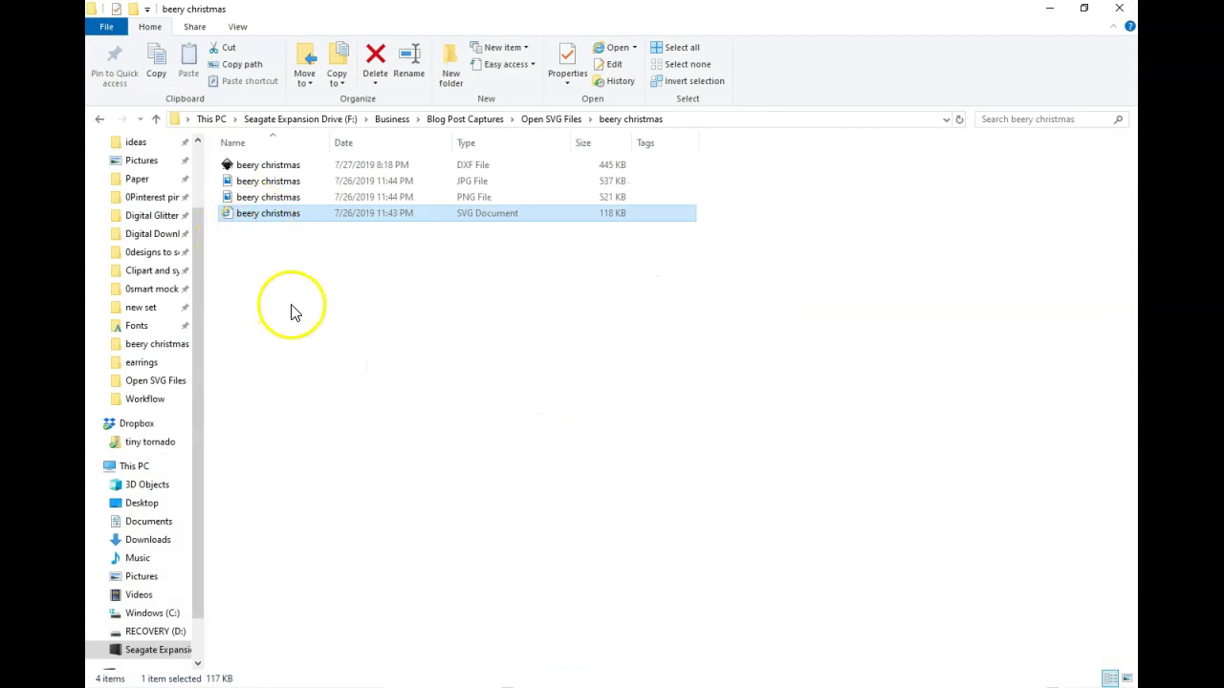
Open the SVG's Choose another app dialog, expand More apps, and pick Look for another app
{"action": "right_click", "coordinate": [272, 217]}
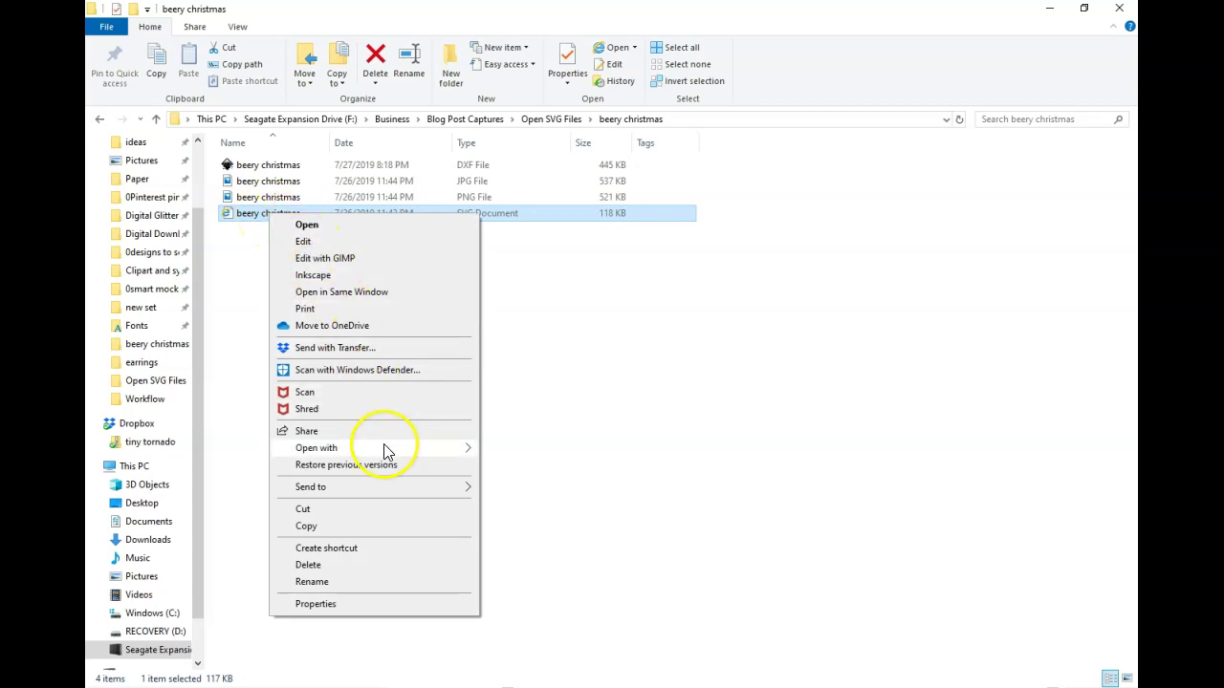
{"action": "mouse_move", "coordinate": [385, 453]}
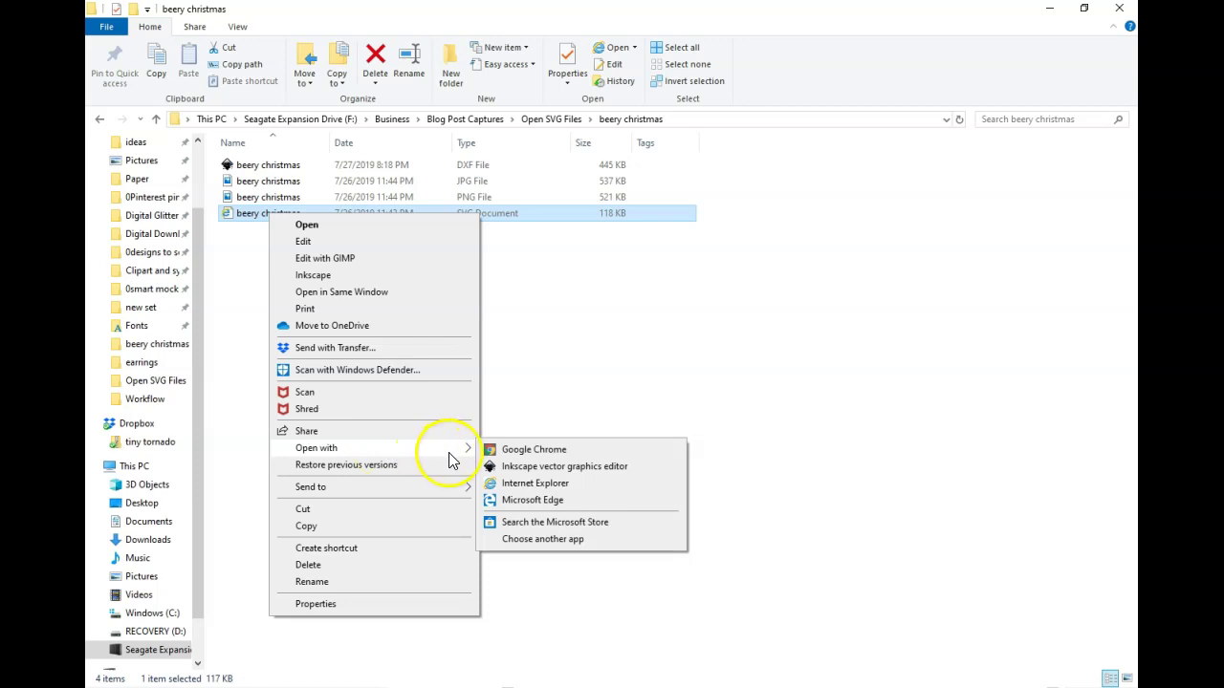
{"action": "left_click", "coordinate": [545, 540]}
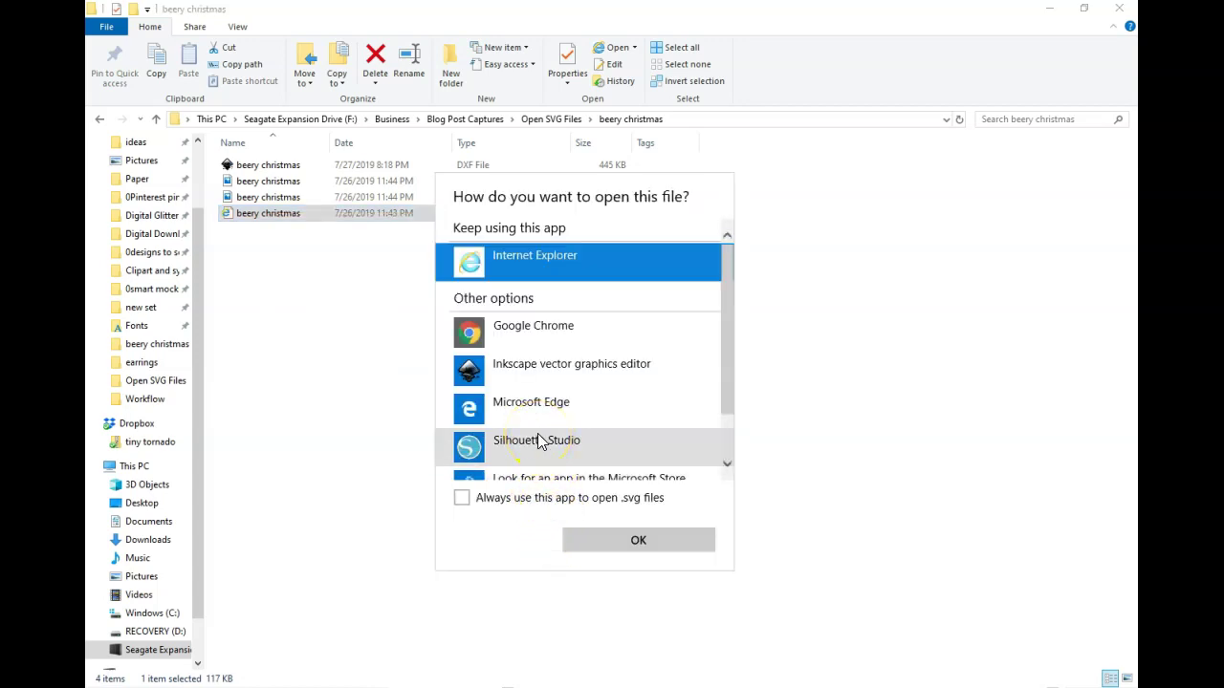
{"action": "scroll", "coordinate": [538, 440], "scroll_direction": "down", "scroll_amount": 2}
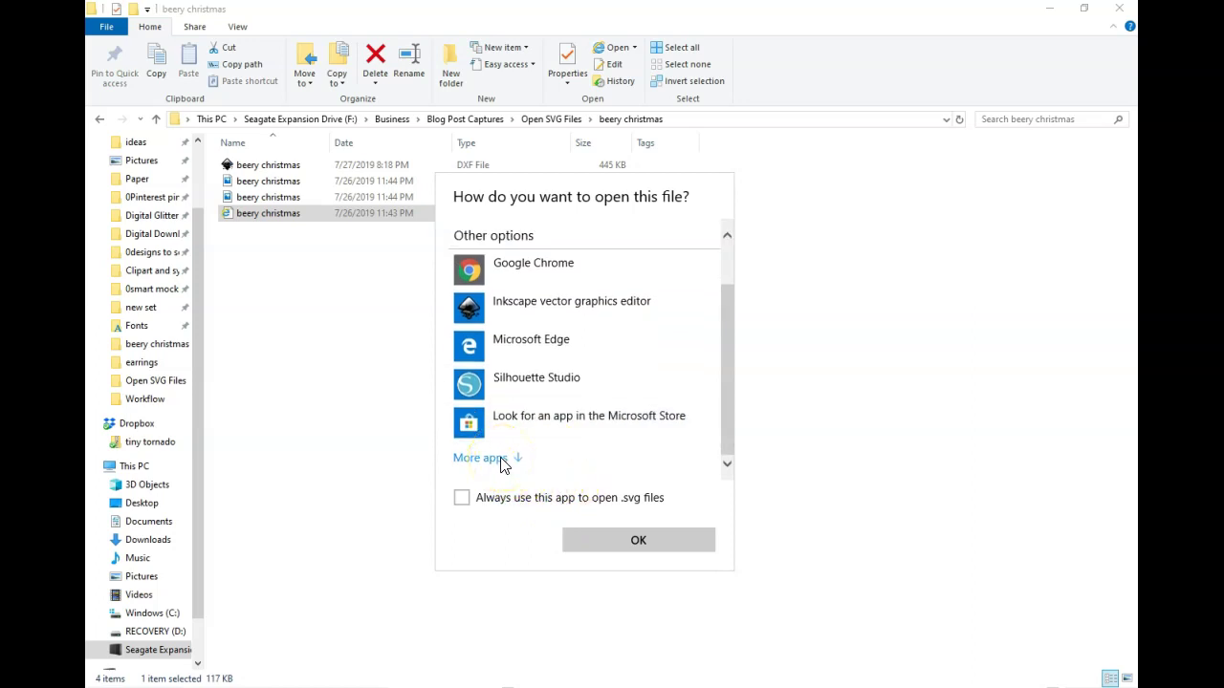
{"action": "left_click", "coordinate": [499, 459]}
{"action": "scroll", "coordinate": [506, 454], "scroll_direction": "down", "scroll_amount": 5}
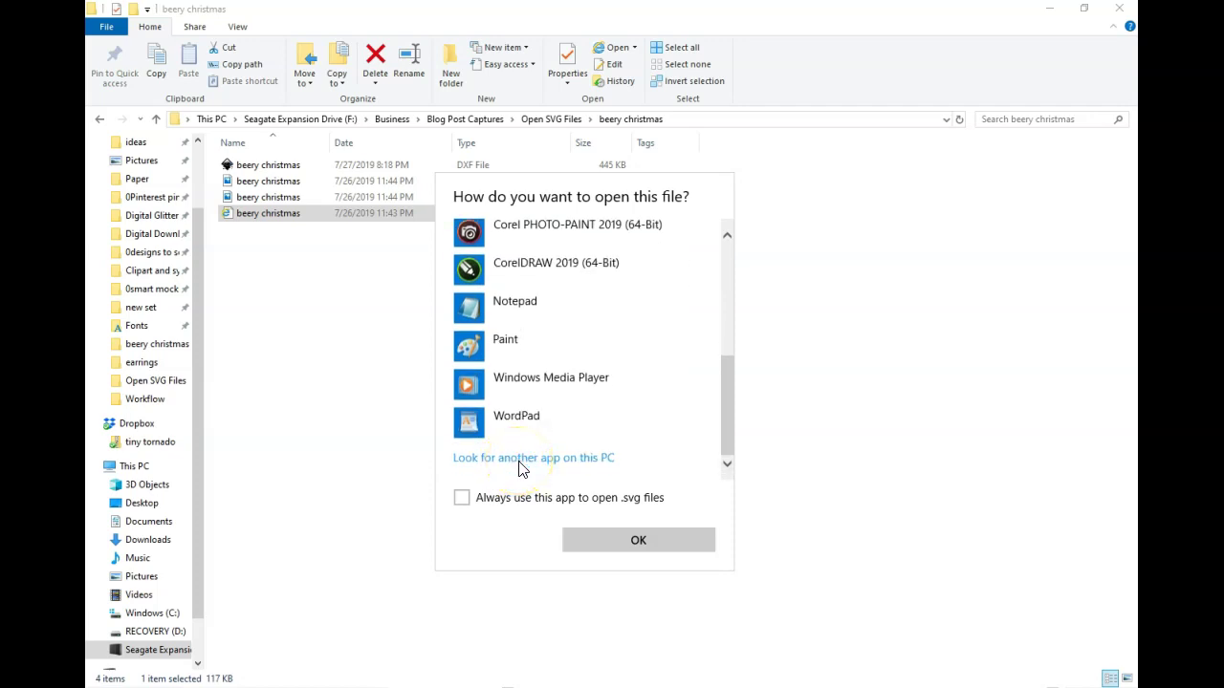
{"action": "left_click", "coordinate": [521, 465]}
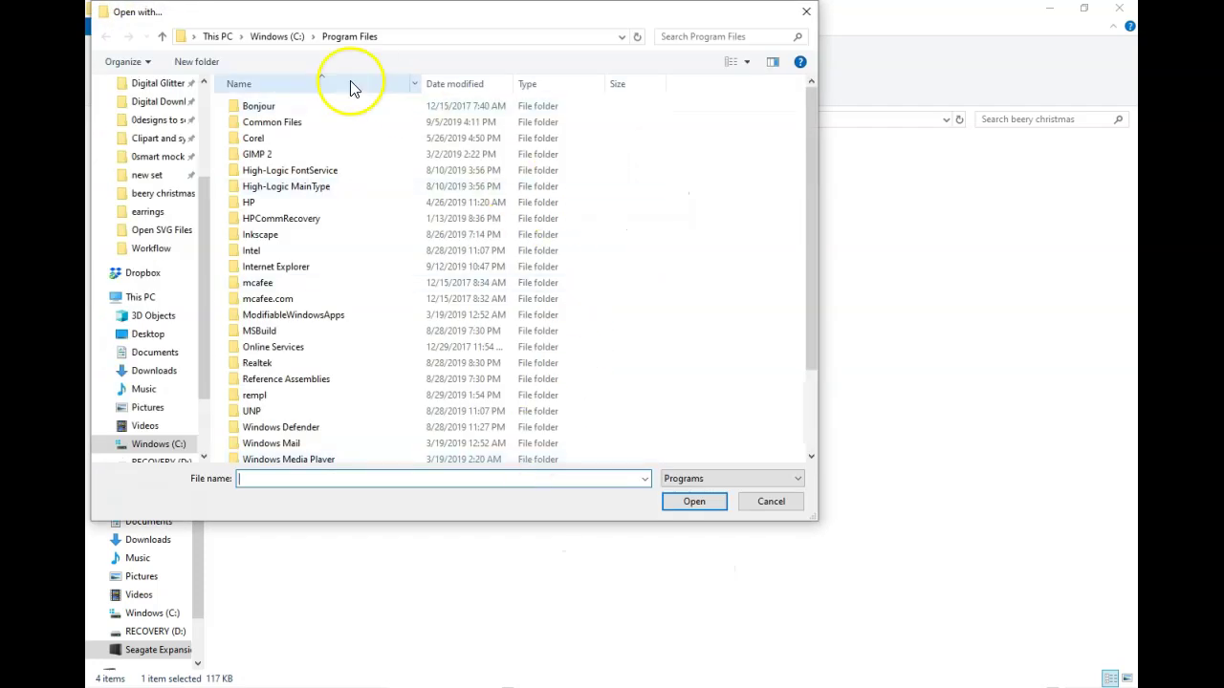
In the app browser, go up to the Windows (C:) drive
{"action": "scroll", "coordinate": [406, 258], "scroll_direction": "down", "scroll_amount": 2}
{"action": "scroll", "coordinate": [394, 251], "scroll_direction": "up", "scroll_amount": 2}
{"action": "scroll", "coordinate": [368, 219], "scroll_direction": "down", "scroll_amount": 2}
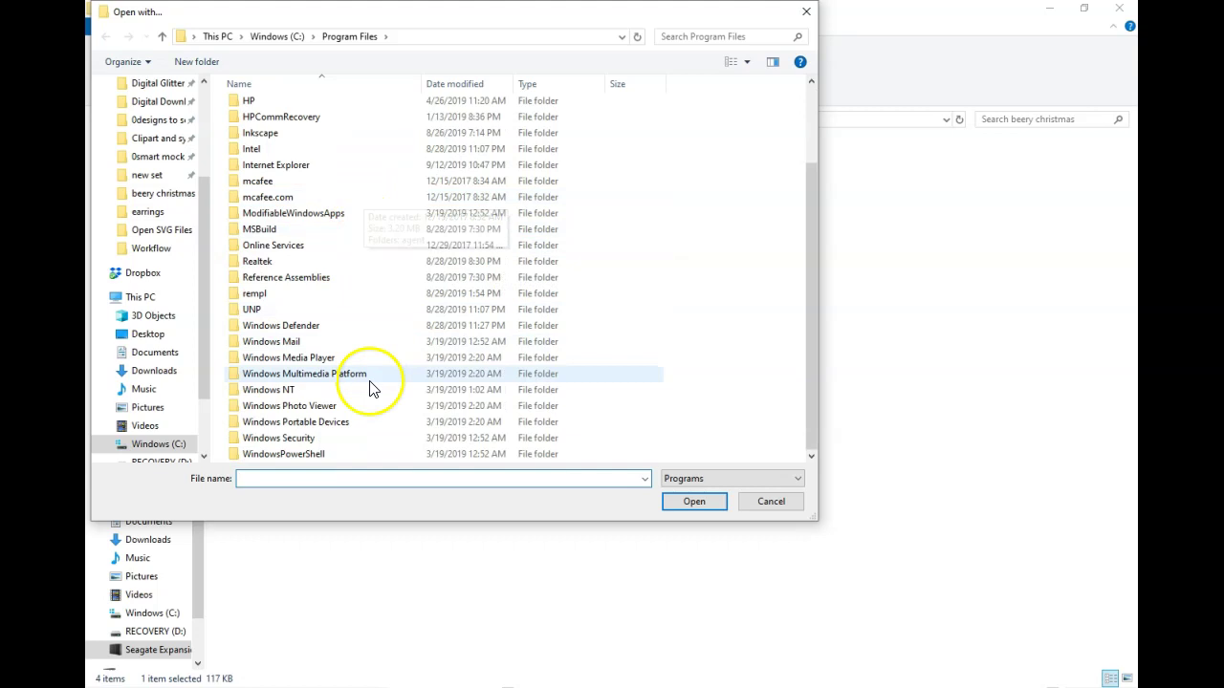
{"action": "scroll", "coordinate": [371, 387], "scroll_direction": "up", "scroll_amount": 2}
{"action": "scroll", "coordinate": [327, 325], "scroll_direction": "down", "scroll_amount": 2}
{"action": "scroll", "coordinate": [325, 349], "scroll_direction": "up", "scroll_amount": 2}
{"action": "scroll", "coordinate": [315, 239], "scroll_direction": "down", "scroll_amount": 2}
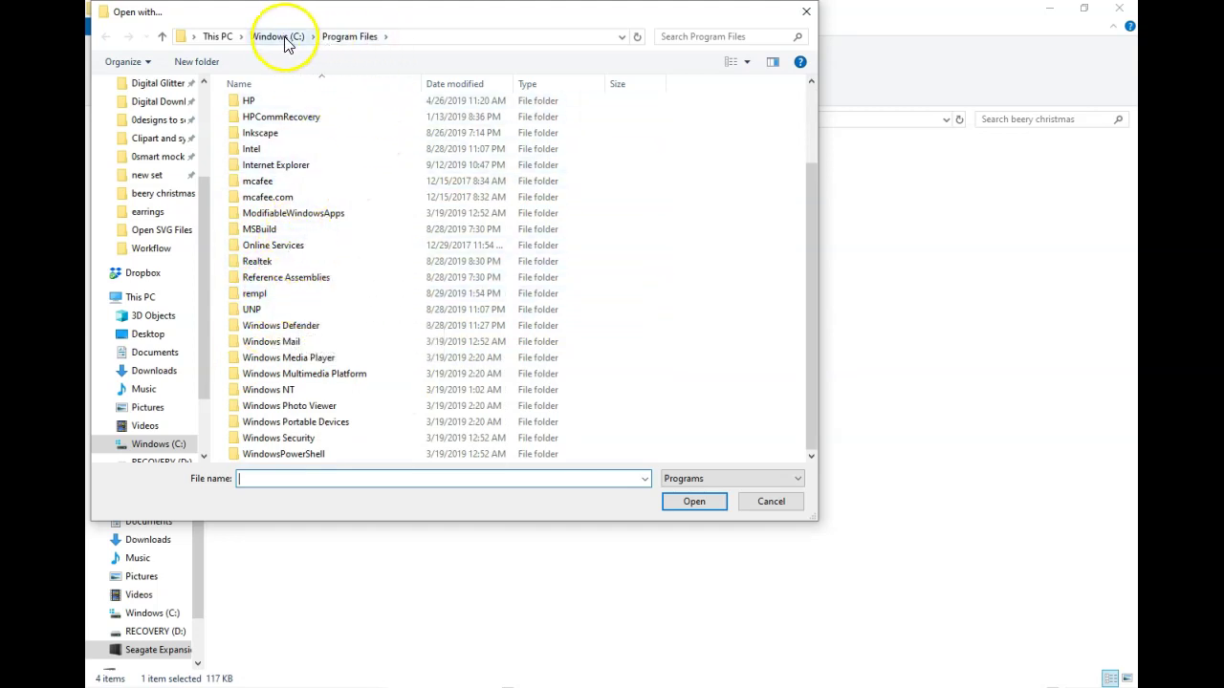
{"action": "left_click", "coordinate": [283, 42]}
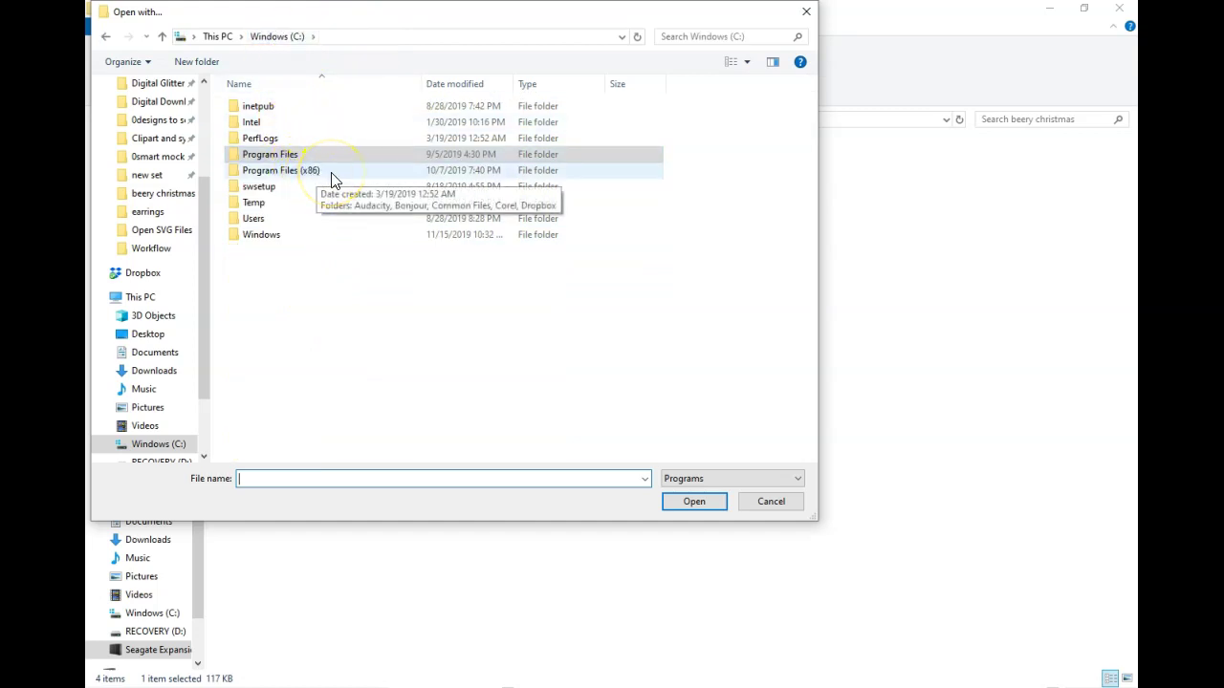
Navigate to Program Files (x86)\Silhouette America\Silhouette Studio and select the Silhouette Studio application
{"action": "double_click", "coordinate": [331, 178]}
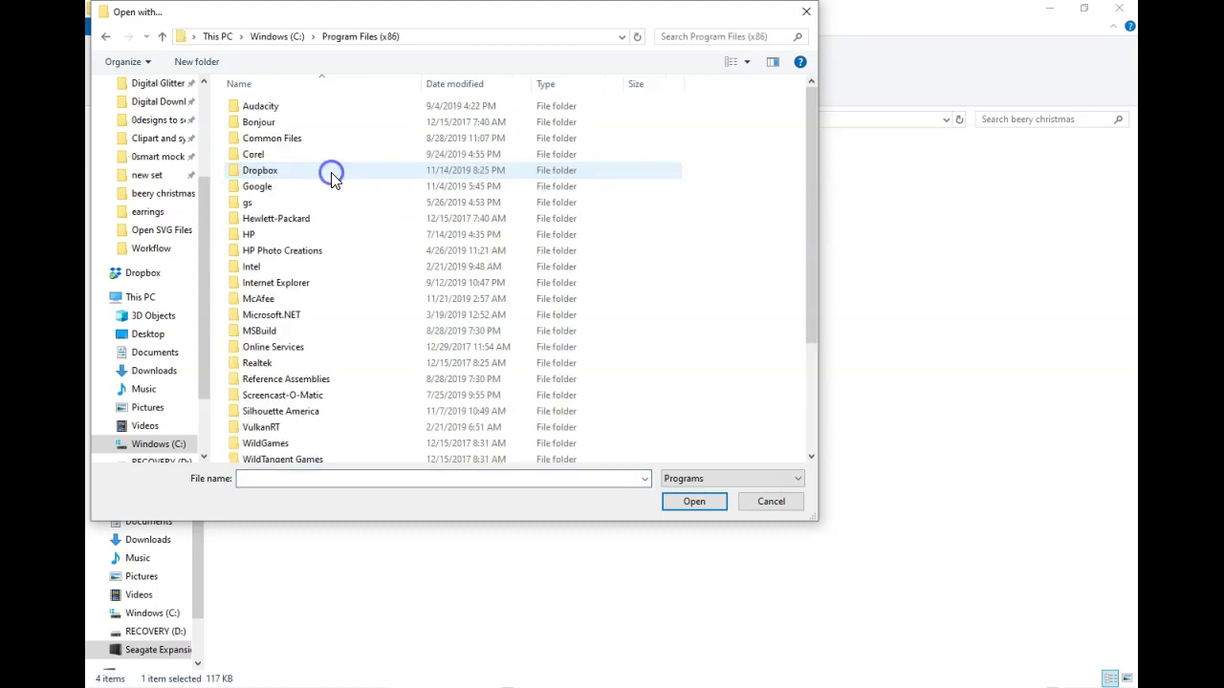
{"action": "scroll", "coordinate": [331, 178], "scroll_direction": "down", "scroll_amount": 3}
{"action": "left_click", "coordinate": [331, 279]}
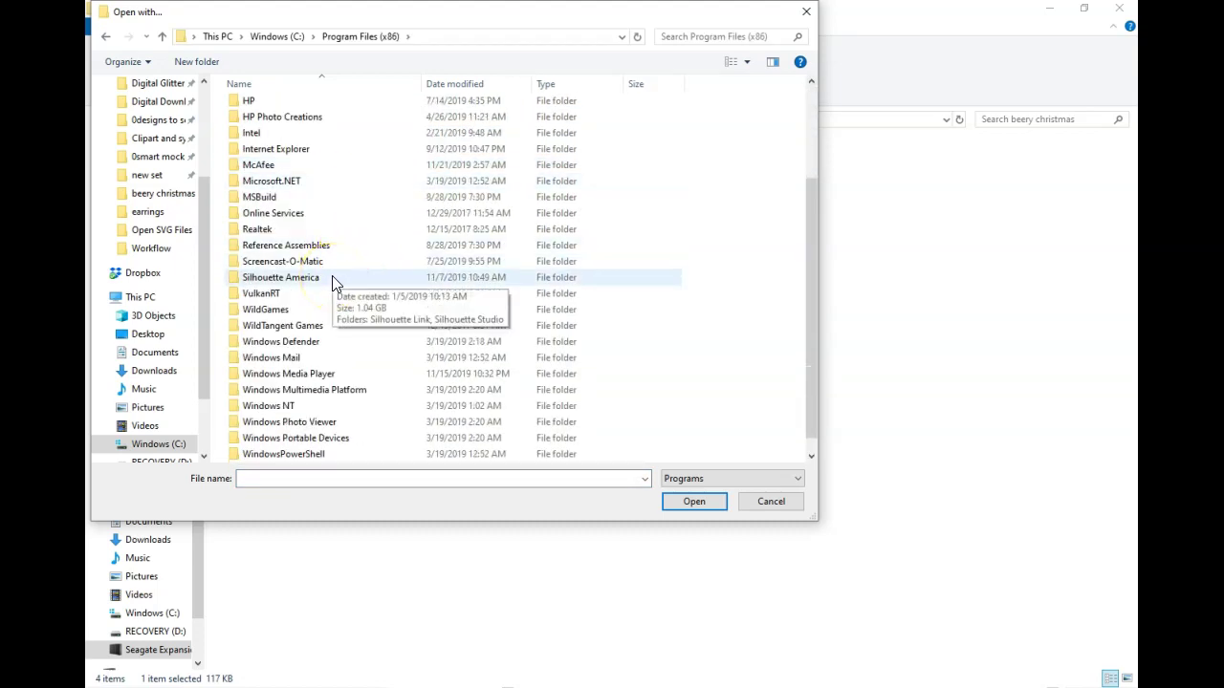
{"action": "double_click", "coordinate": [332, 278]}
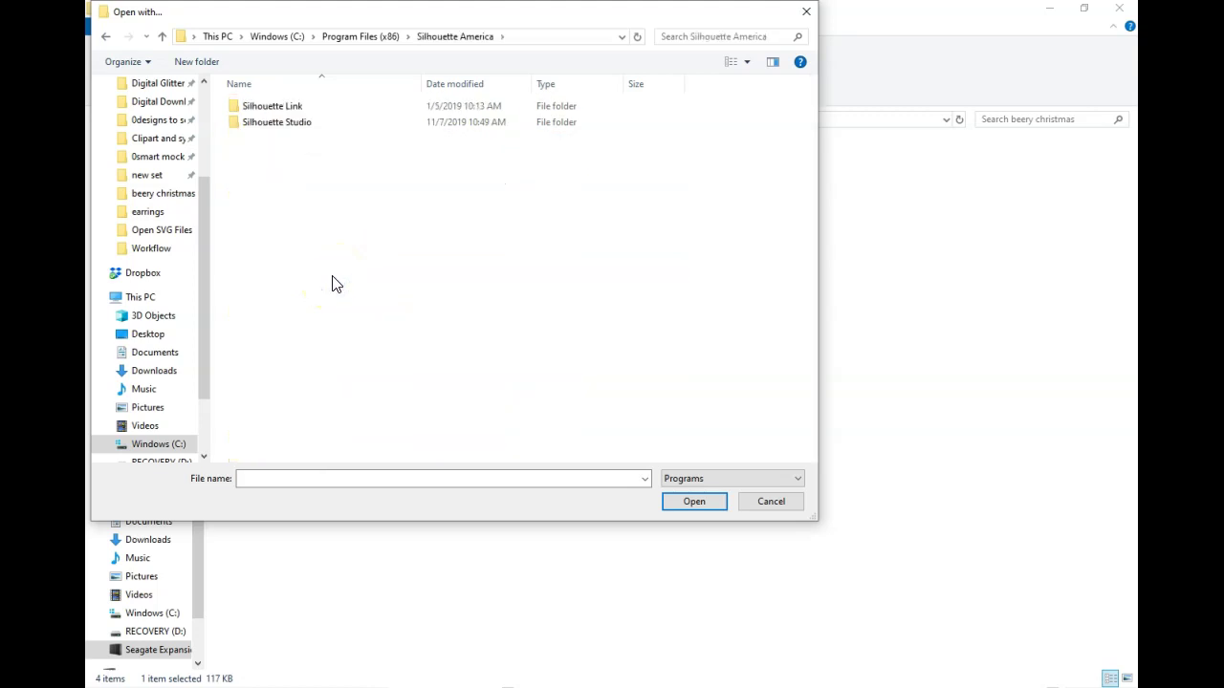
{"action": "double_click", "coordinate": [279, 130]}
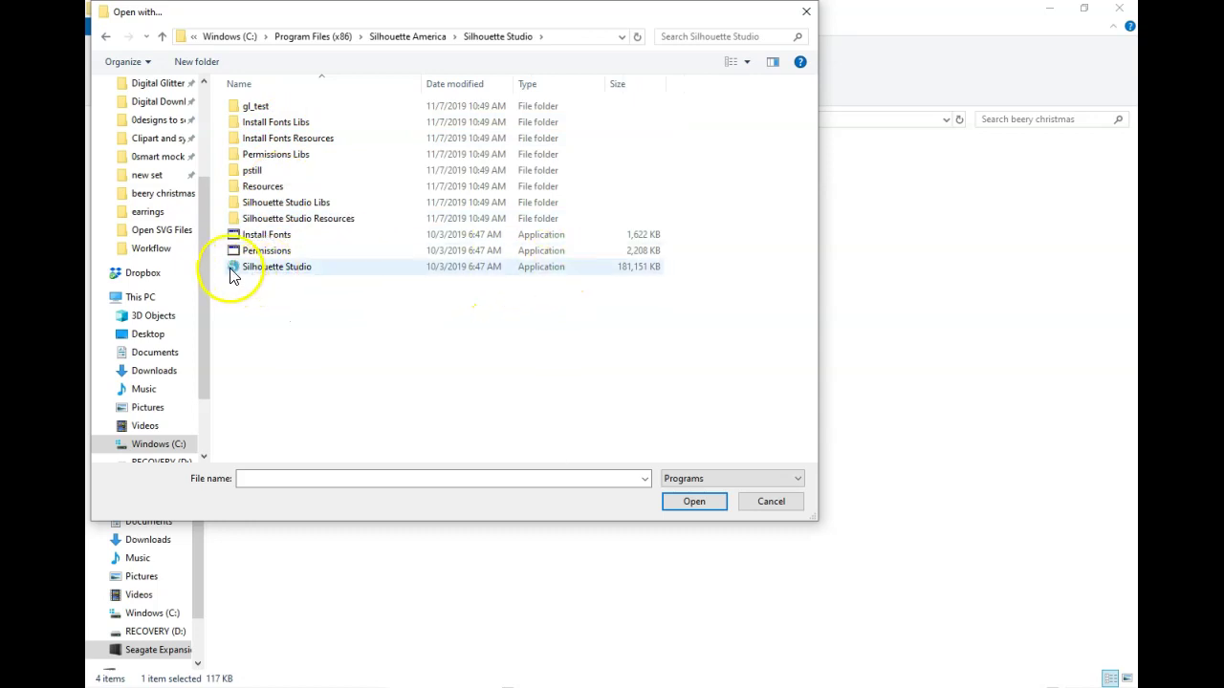
{"action": "left_click", "coordinate": [276, 269]}
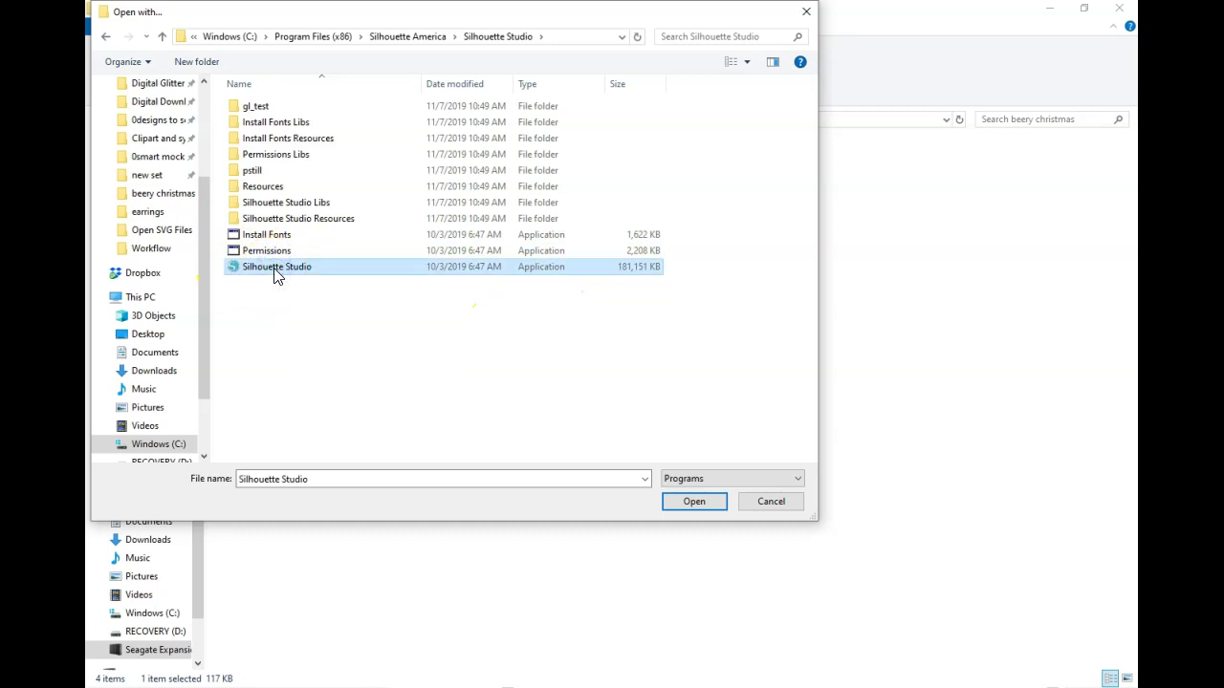
Open the SVG in Silhouette Studio, then bring the beery christmas folder window back
{"action": "left_click", "coordinate": [695, 507]}
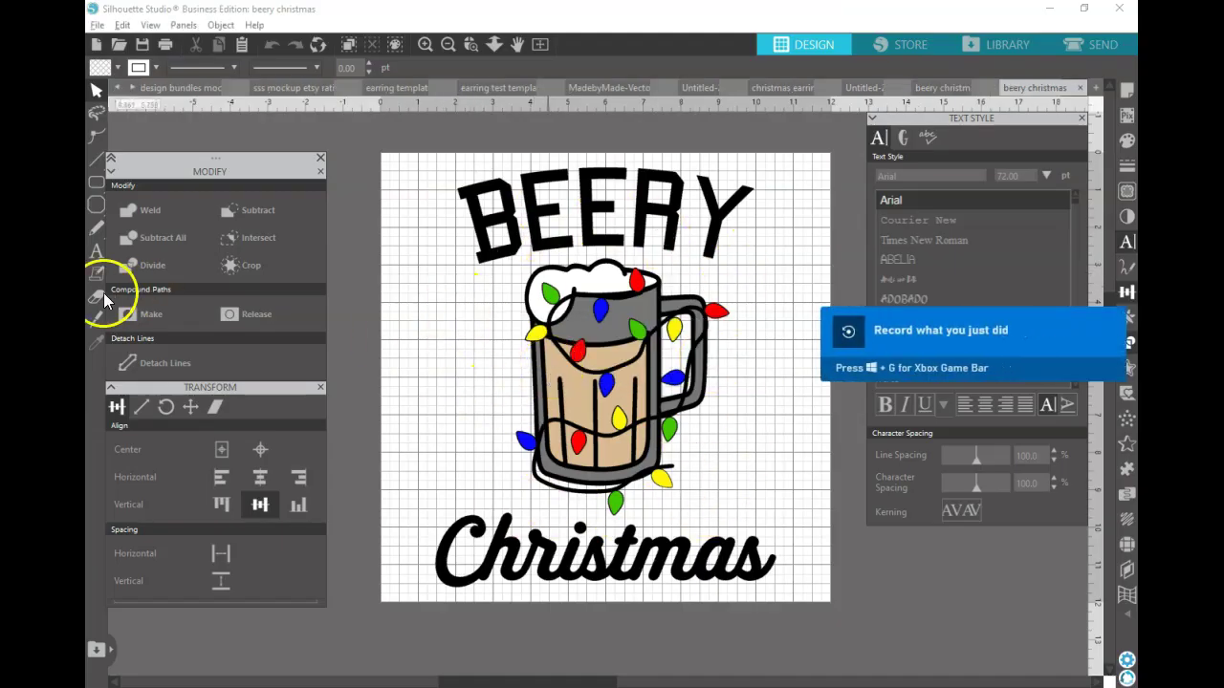
{"action": "mouse_move", "coordinate": [39, 206]}
{"action": "left_click", "coordinate": [167, 218]}
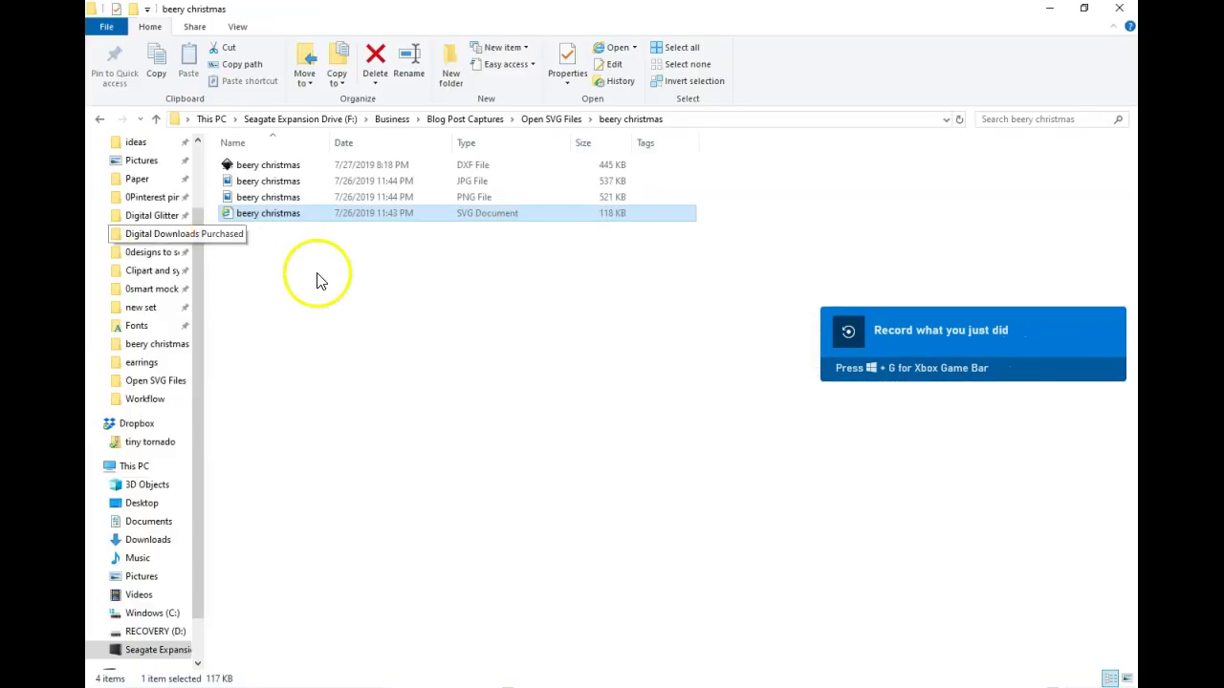
Set .svg files to always open with Silhouette Studio, then return to the beery christmas folder
{"action": "right_click", "coordinate": [257, 219]}
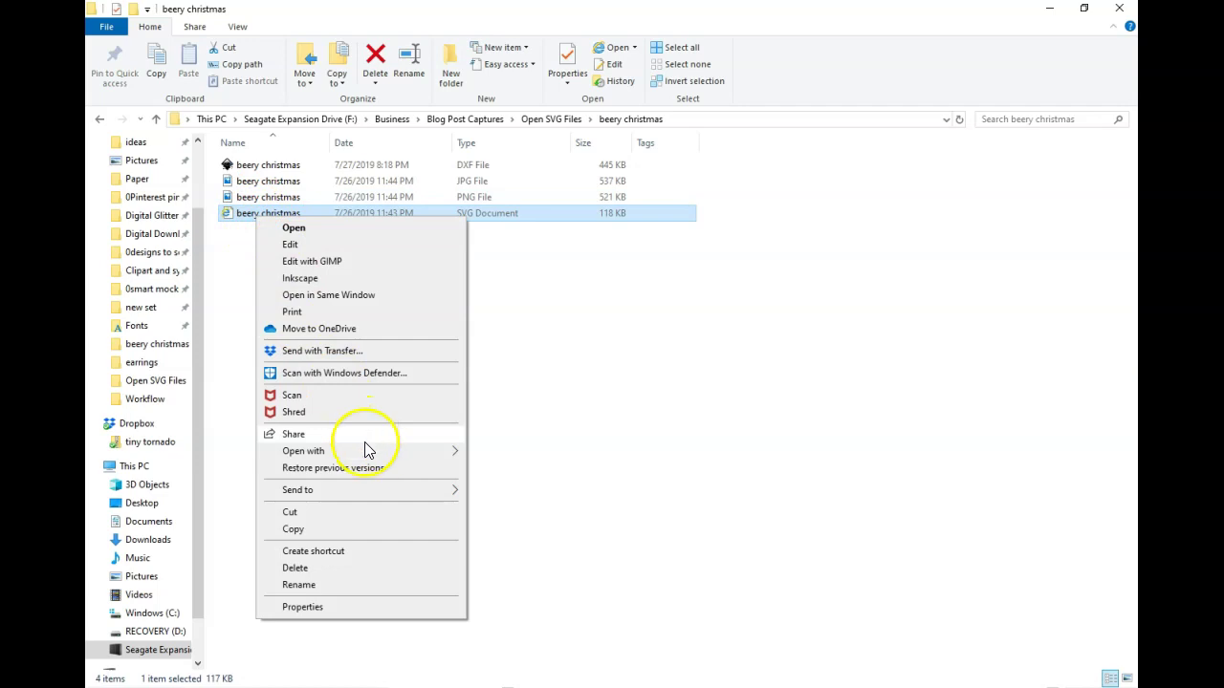
{"action": "mouse_move", "coordinate": [373, 453]}
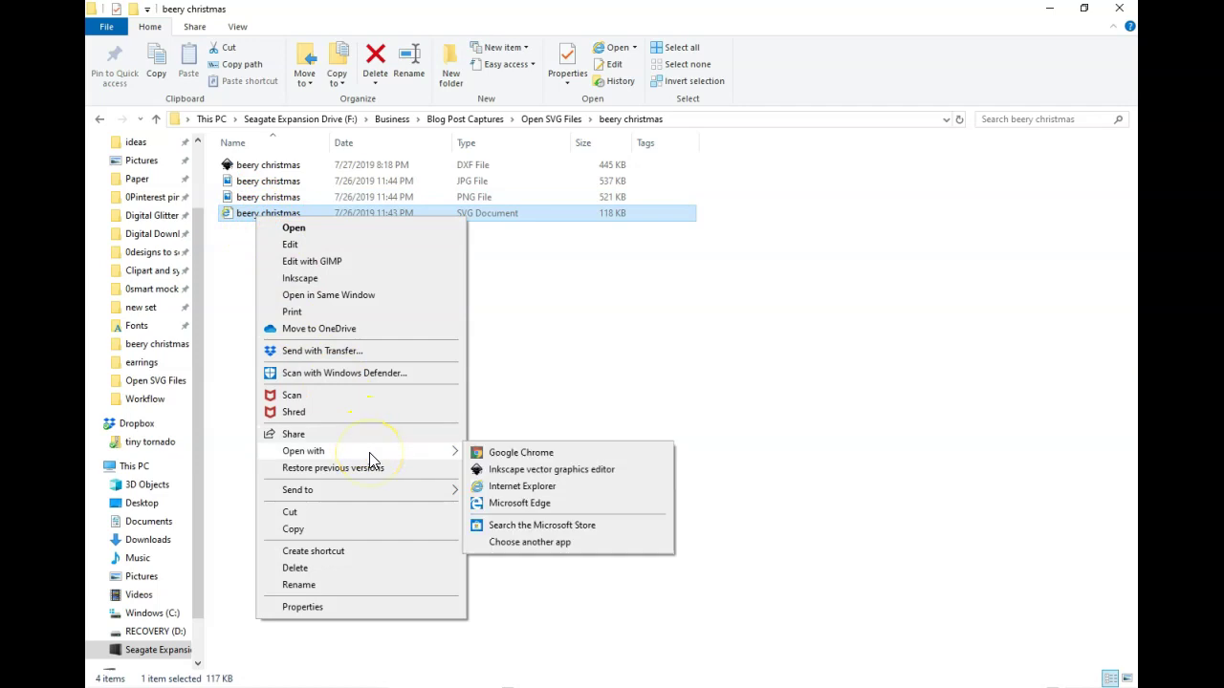
{"action": "left_click", "coordinate": [532, 542]}
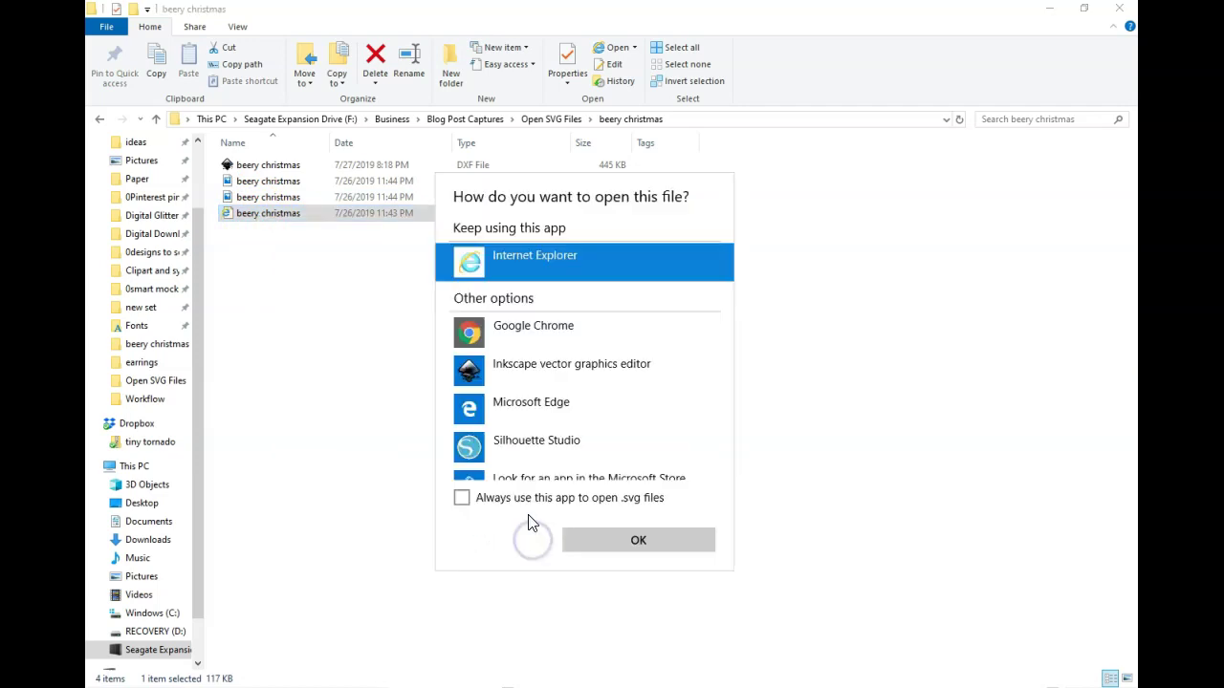
{"action": "left_click", "coordinate": [509, 446]}
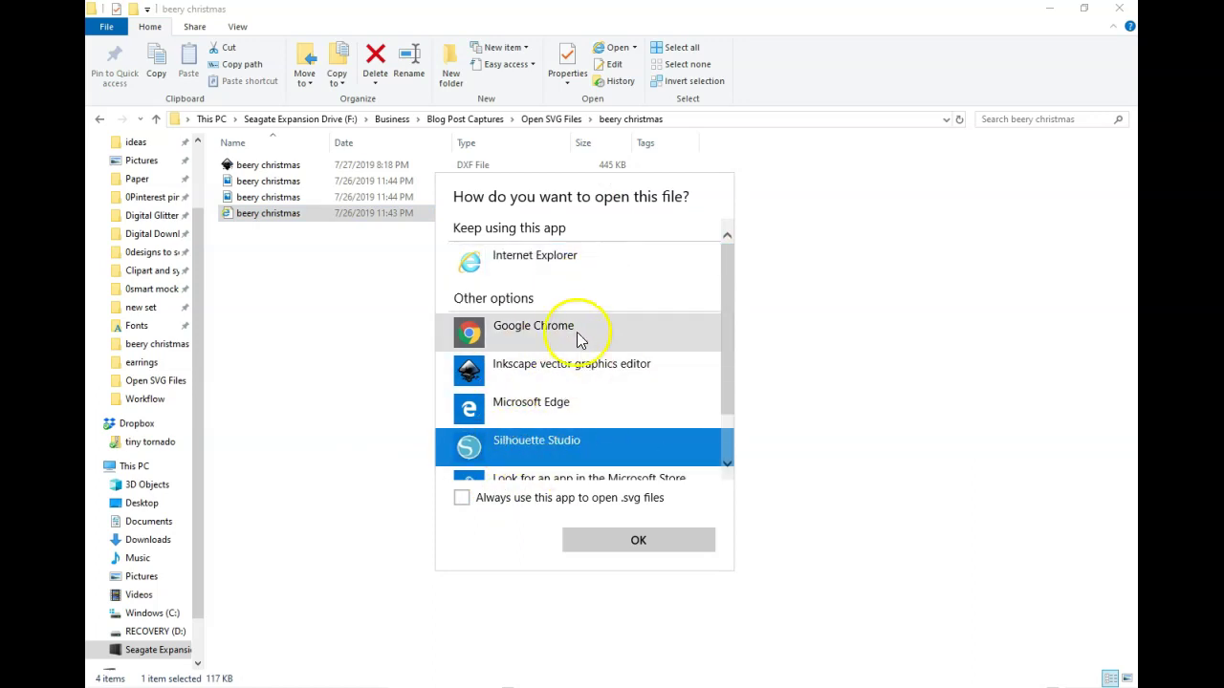
{"action": "left_click", "coordinate": [465, 506]}
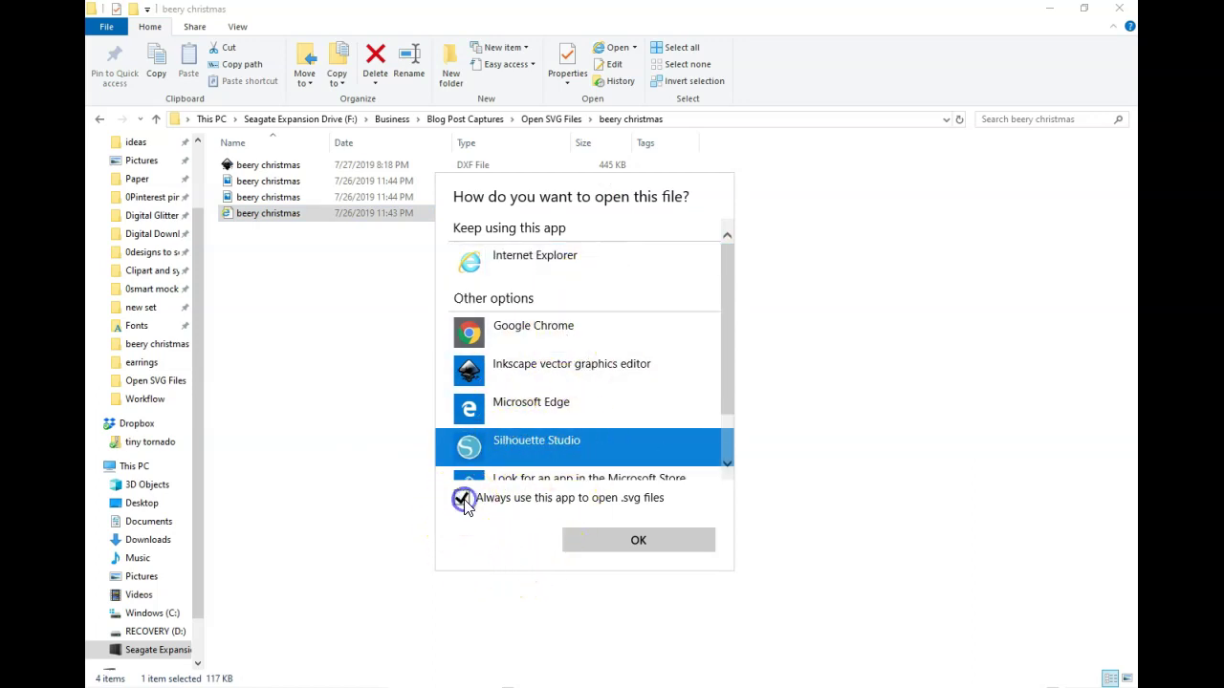
{"action": "left_click", "coordinate": [655, 545]}
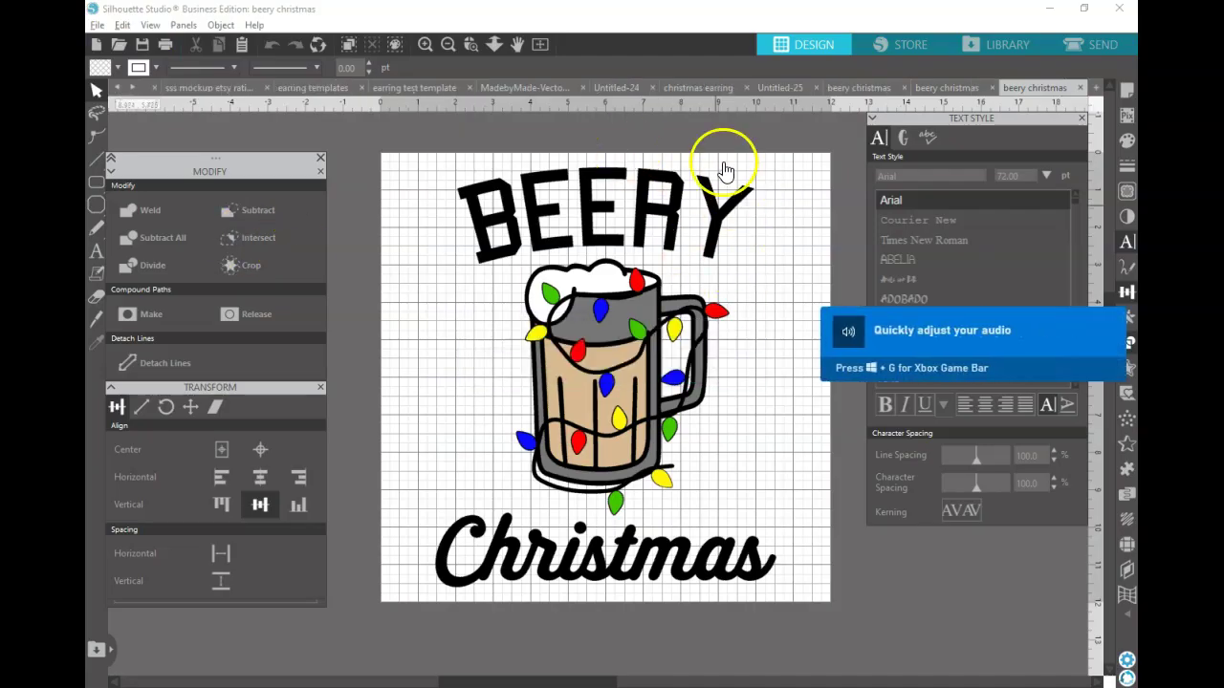
{"action": "key", "text": "alt+Tab"}
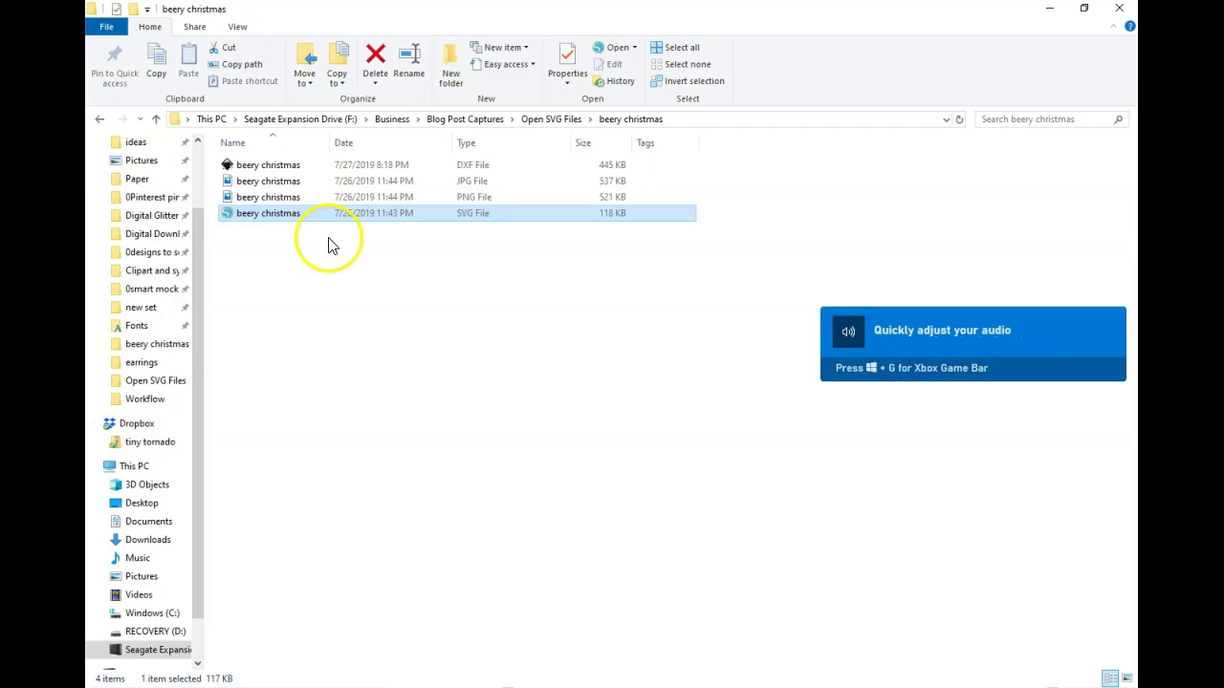
Show the earrings folder in Details view with a wider Type column, sorted by type
{"action": "left_click", "coordinate": [234, 226]}
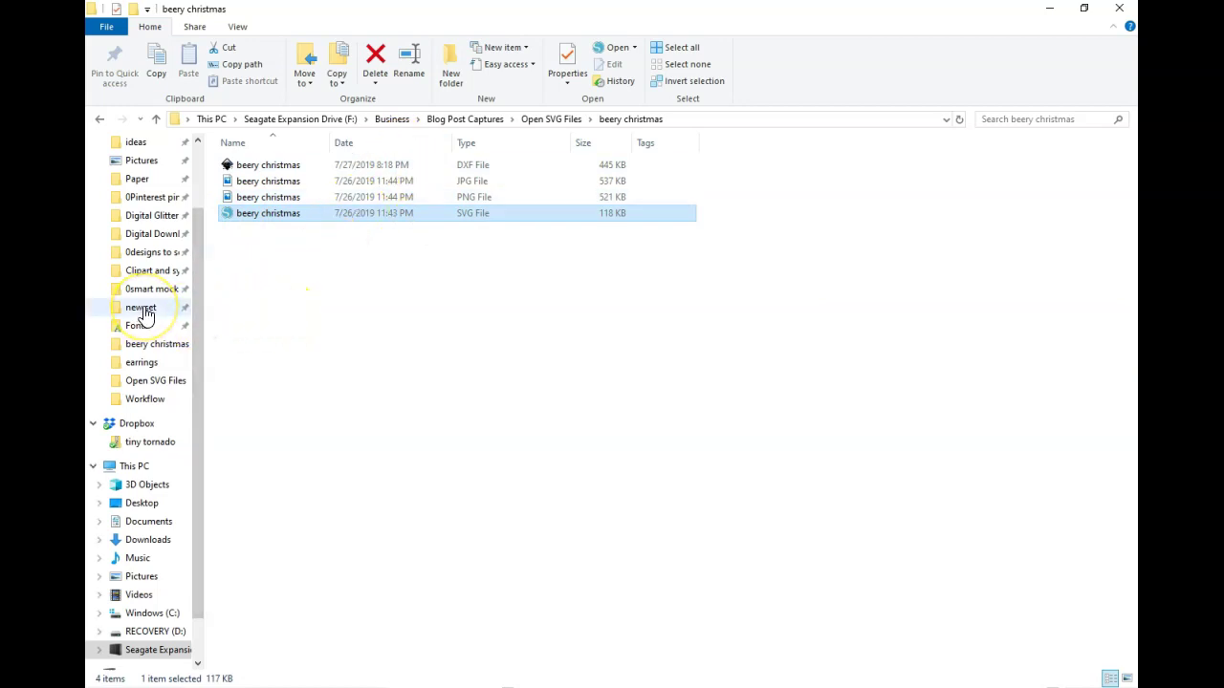
{"action": "left_click", "coordinate": [142, 362]}
{"action": "right_click", "coordinate": [292, 366]}
{"action": "mouse_move", "coordinate": [322, 378]}
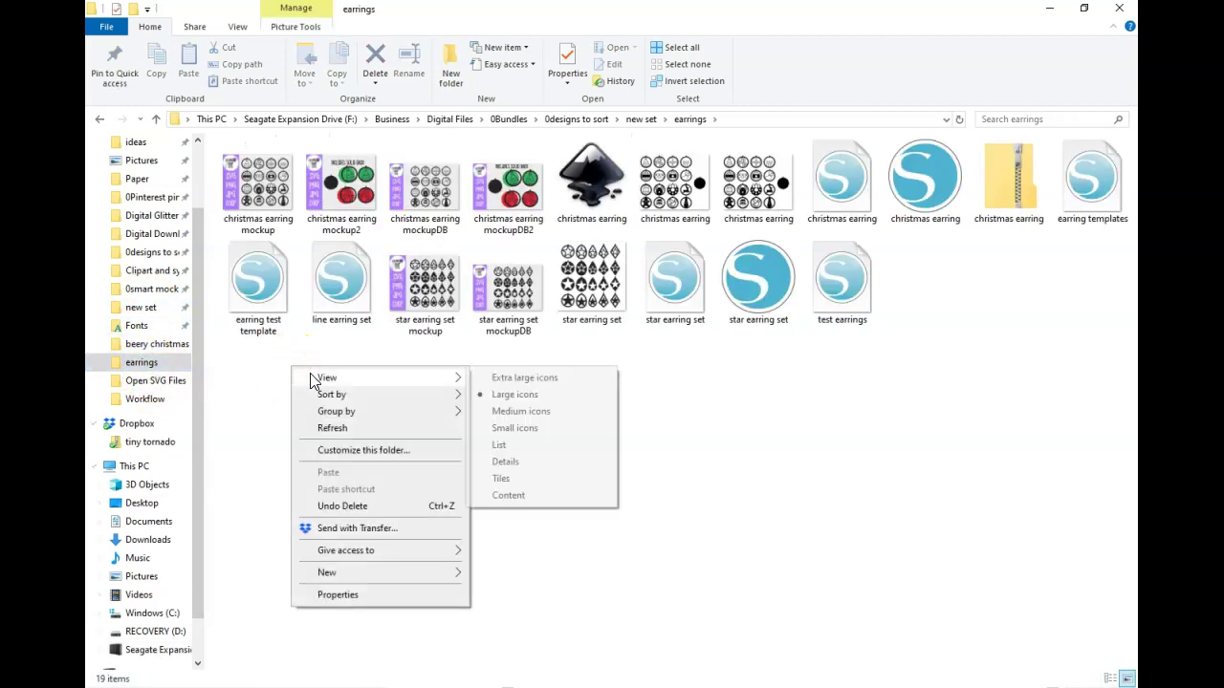
{"action": "left_click", "coordinate": [521, 465]}
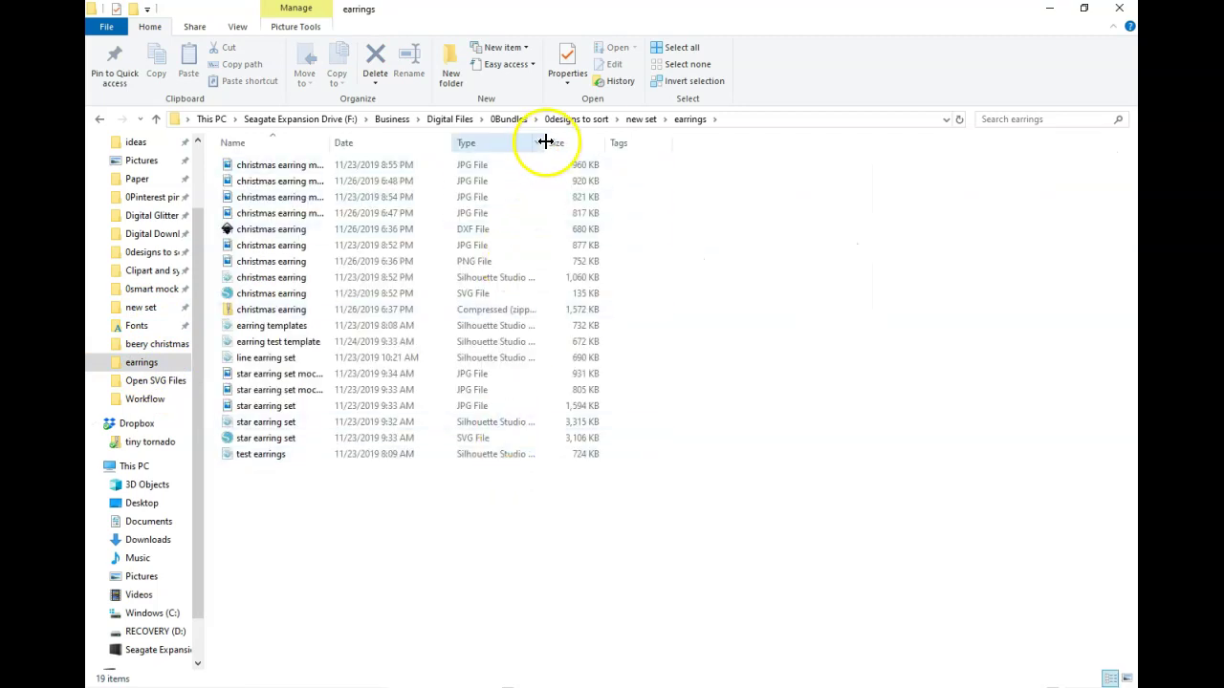
{"action": "left_click_drag", "start_coordinate": [545, 144], "coordinate": [573, 144]}
{"action": "left_click", "coordinate": [513, 143]}
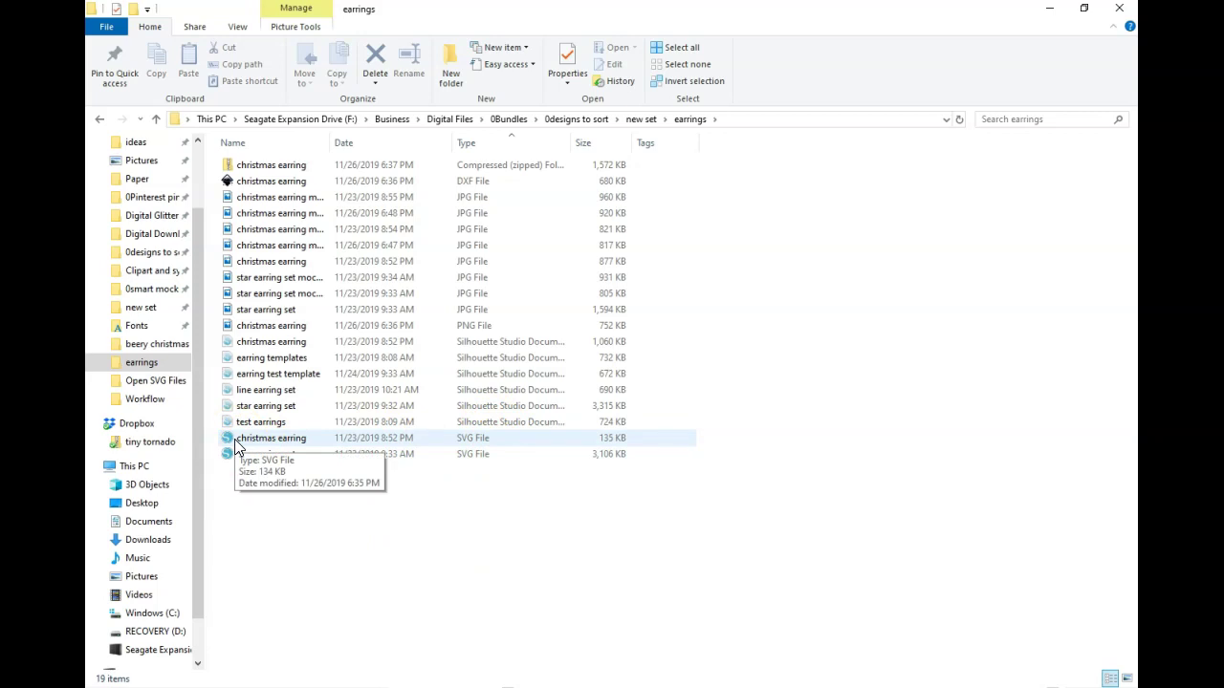
Return to the beery christmas folder and select the SVG, now a Chrome HTML Document
{"action": "left_click", "coordinate": [156, 344]}
{"action": "left_click", "coordinate": [256, 222]}
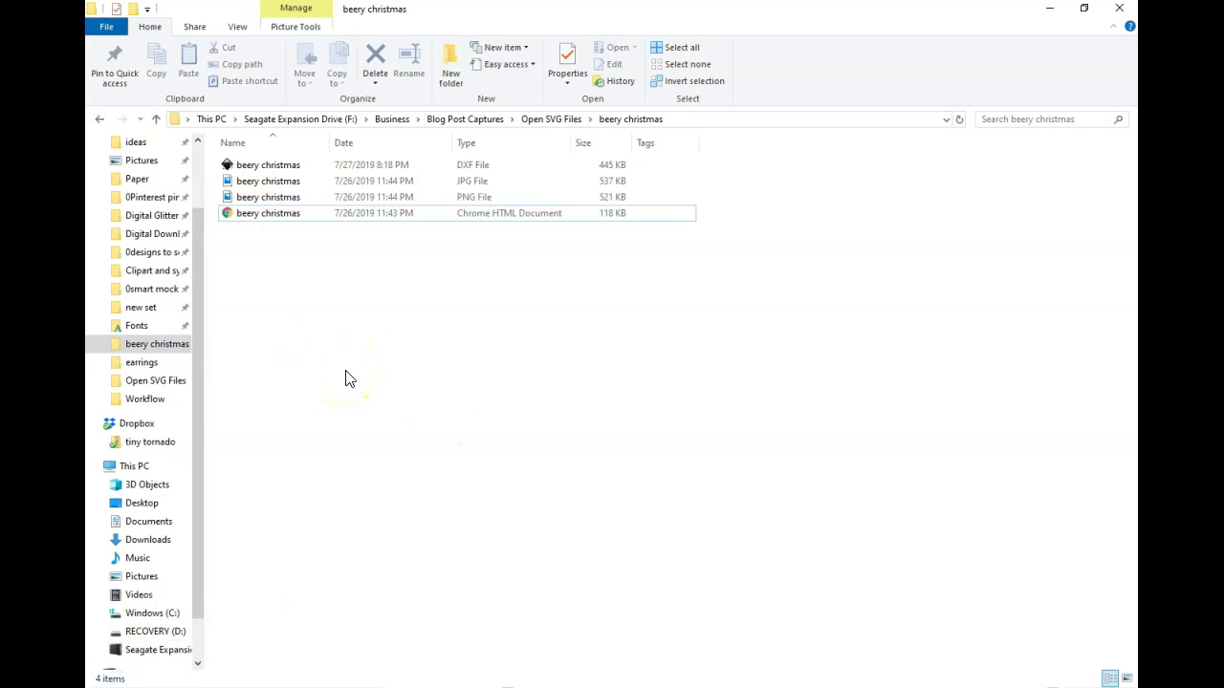
{"action": "left_click", "coordinate": [280, 300]}
{"action": "left_click", "coordinate": [253, 216]}
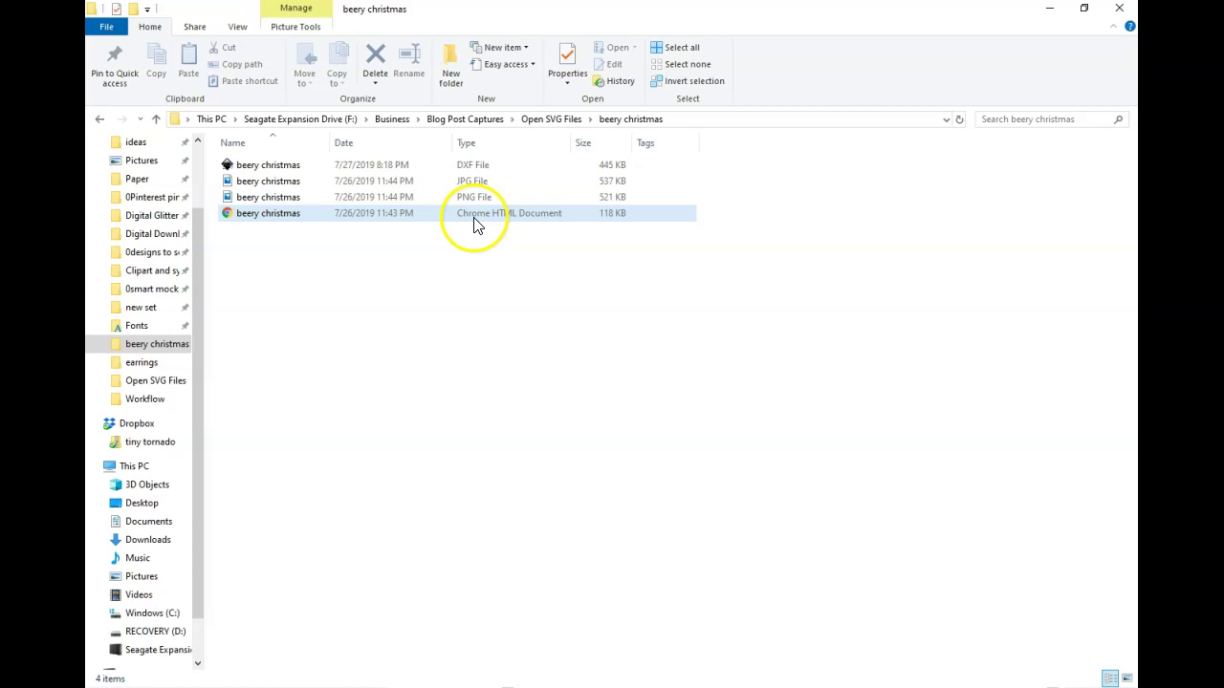
{"action": "double_click", "coordinate": [269, 212]}
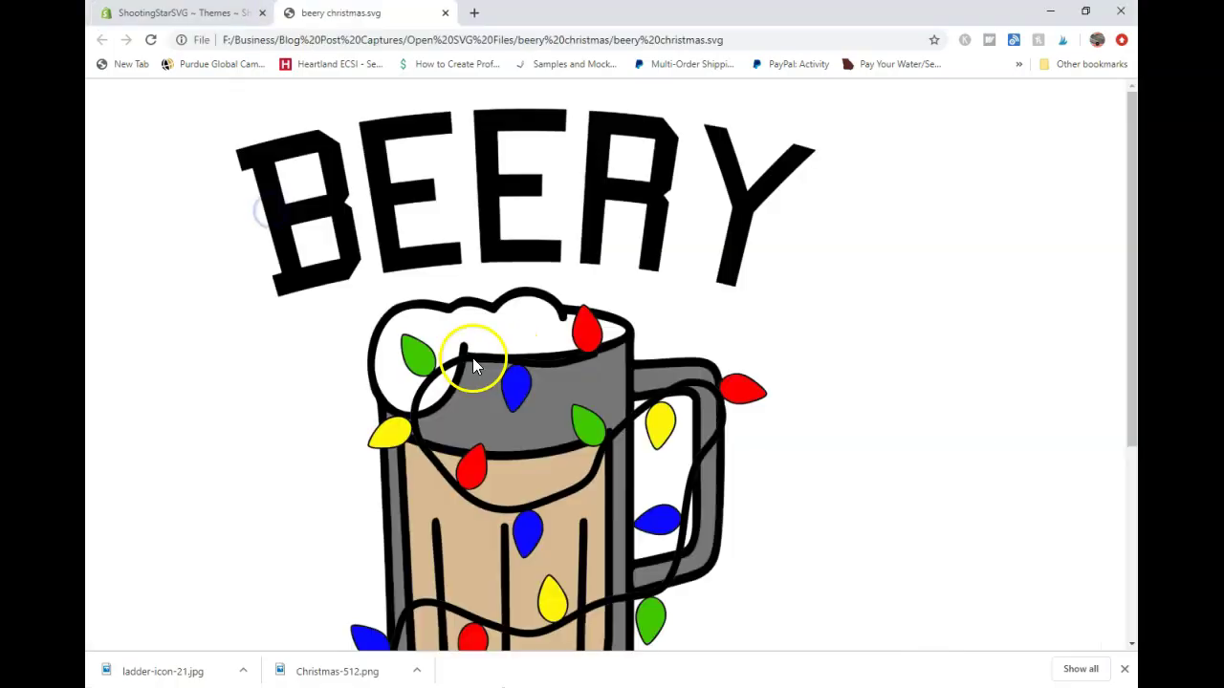
{"action": "scroll", "coordinate": [609, 323], "scroll_direction": "down", "scroll_amount": 3}
{"action": "scroll", "coordinate": [584, 459], "scroll_direction": "down", "scroll_amount": 1}
{"action": "scroll", "coordinate": [561, 423], "scroll_direction": "up", "scroll_amount": 3}
{"action": "scroll", "coordinate": [557, 427], "scroll_direction": "down", "scroll_amount": 3}
{"action": "scroll", "coordinate": [555, 427], "scroll_direction": "up", "scroll_amount": 3}
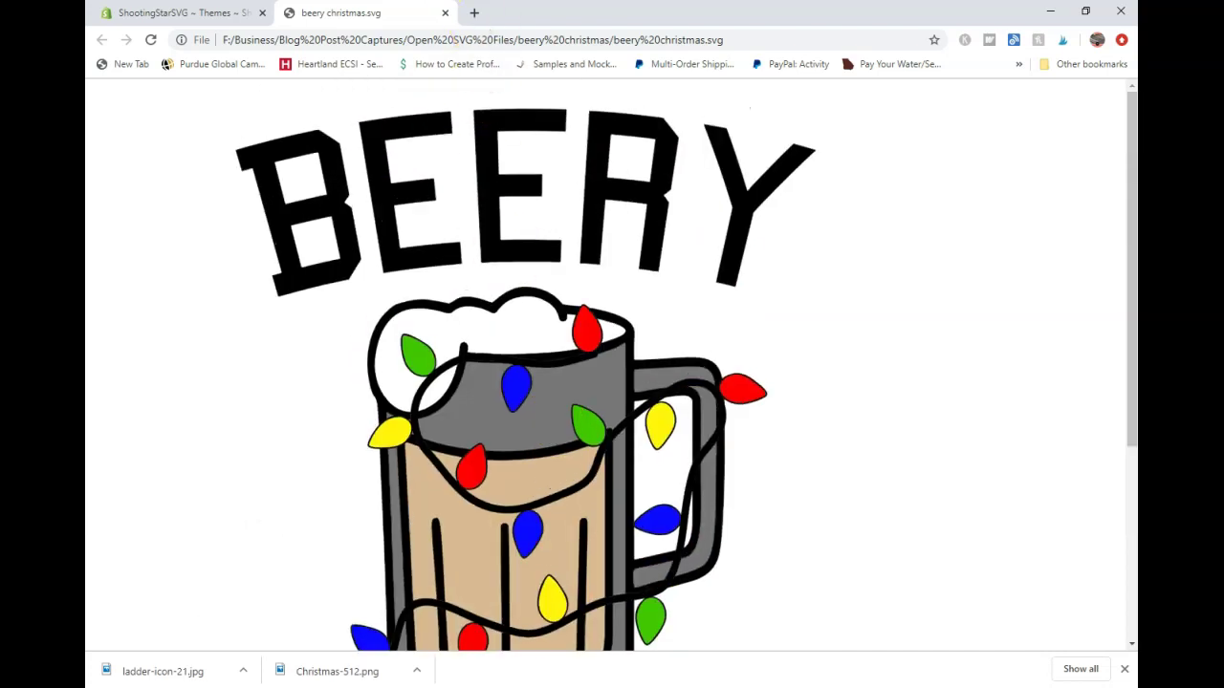
{"action": "left_click", "coordinate": [444, 12]}
{"action": "left_click", "coordinate": [1049, 11]}
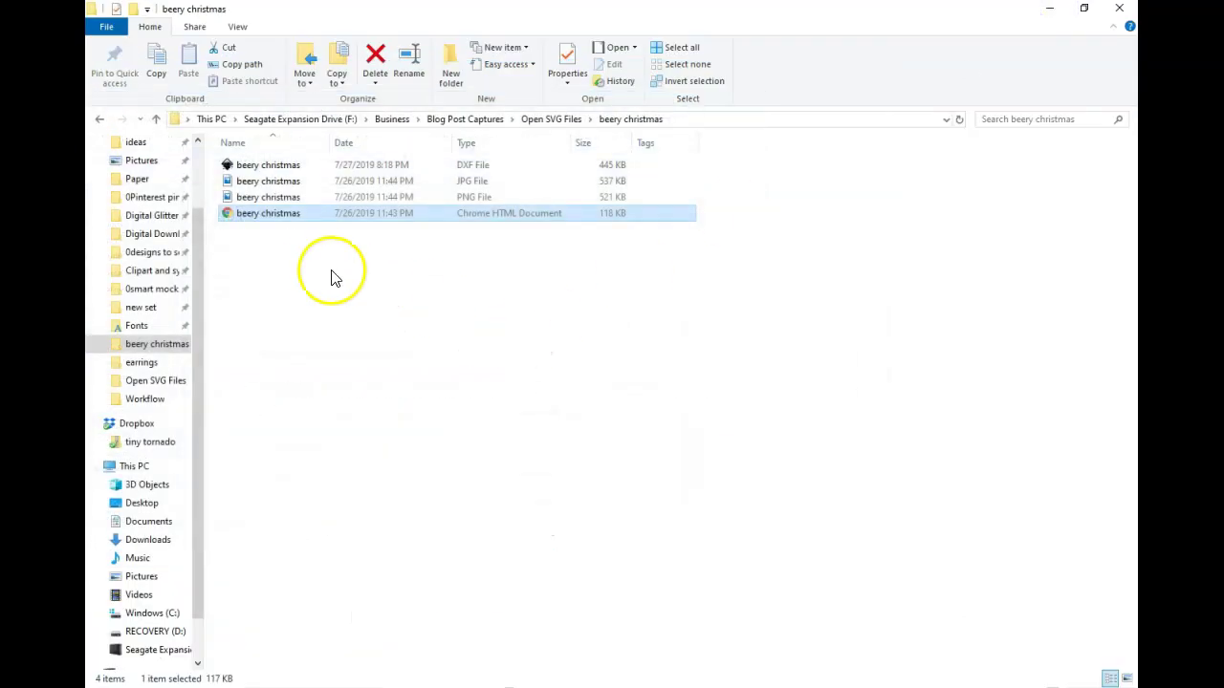
Choose Inkscape with 'Always use this app' ticked, then browse this PC for its program file
{"action": "right_click", "coordinate": [270, 215]}
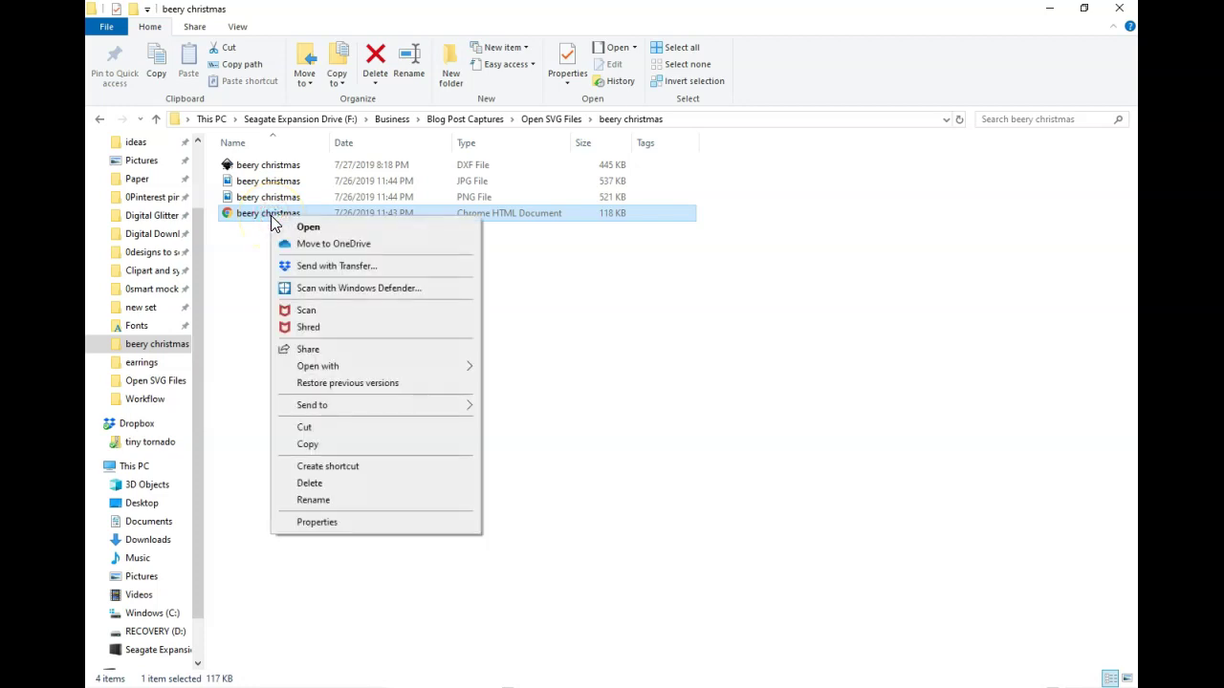
{"action": "left_click", "coordinate": [362, 372]}
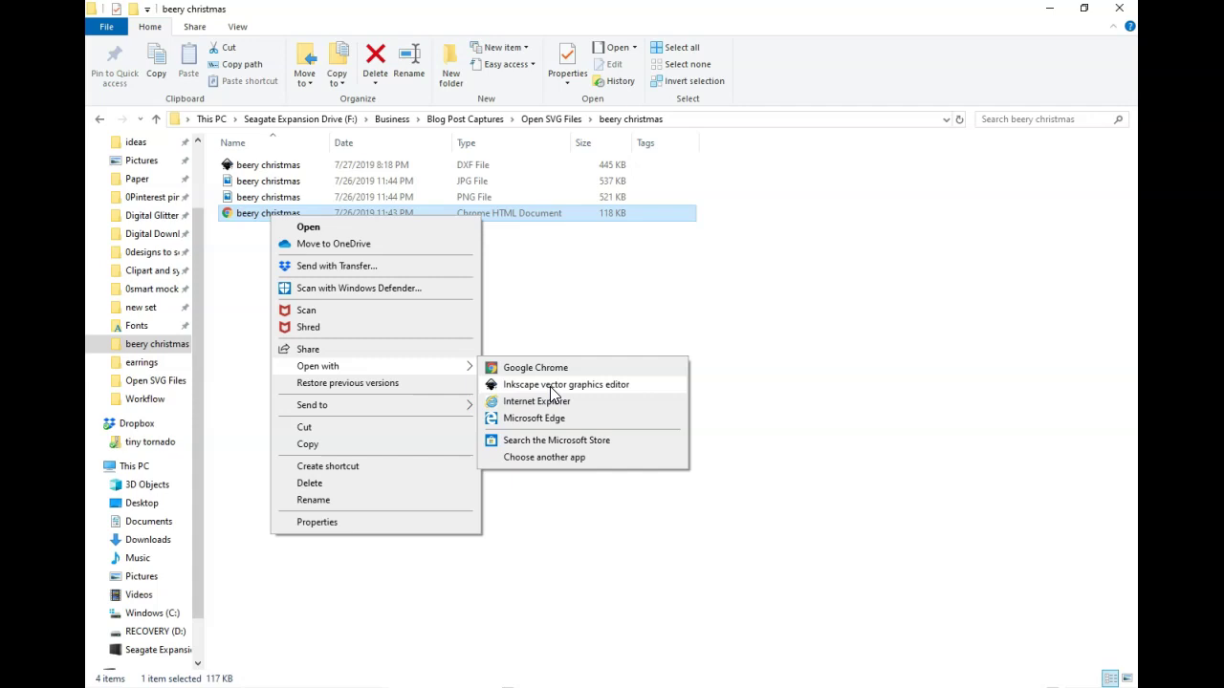
{"action": "left_click", "coordinate": [547, 461]}
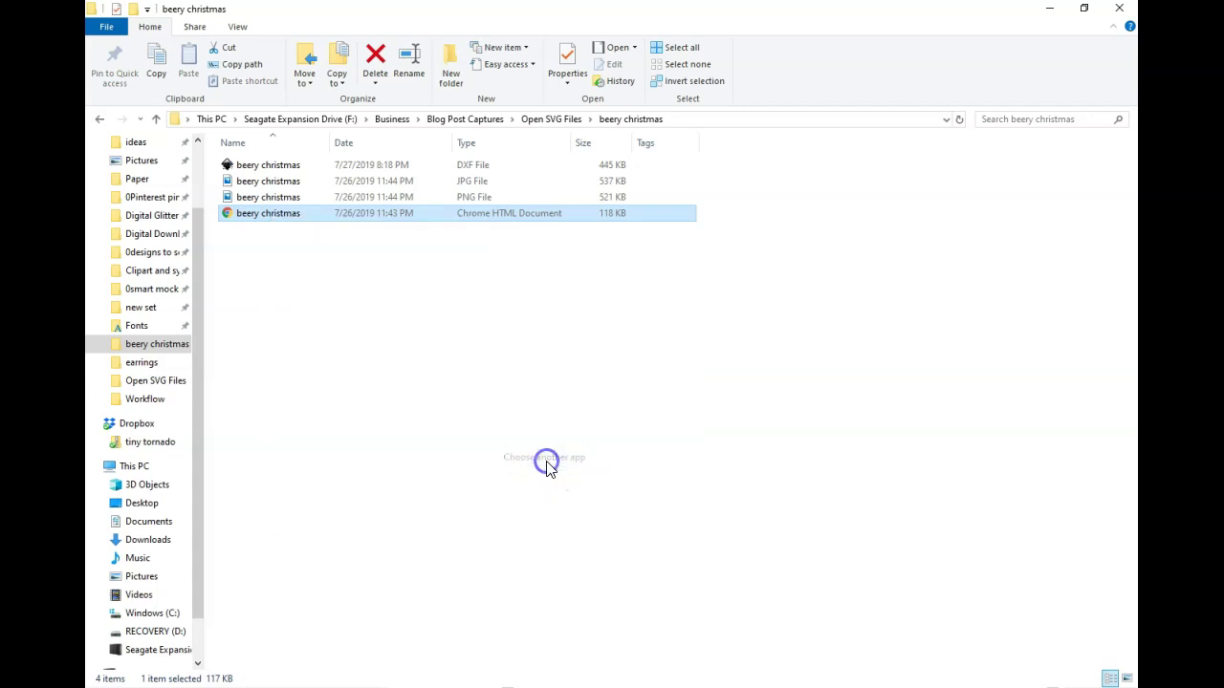
{"action": "left_click", "coordinate": [532, 332]}
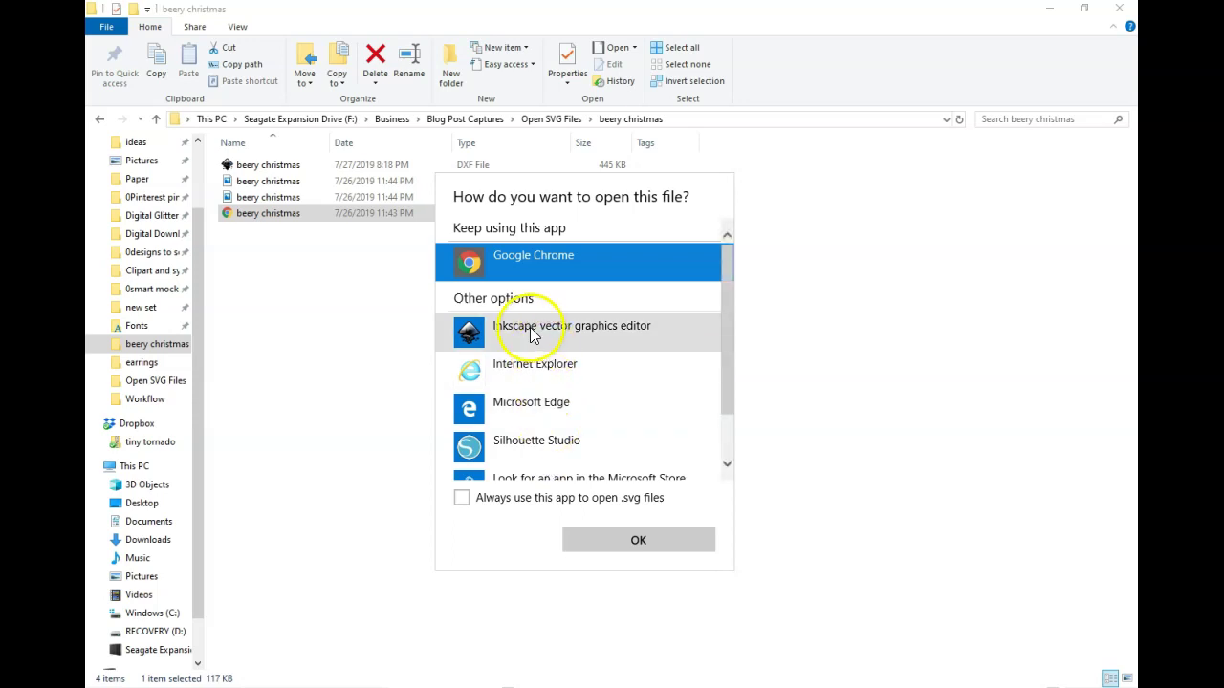
{"action": "left_click", "coordinate": [507, 504]}
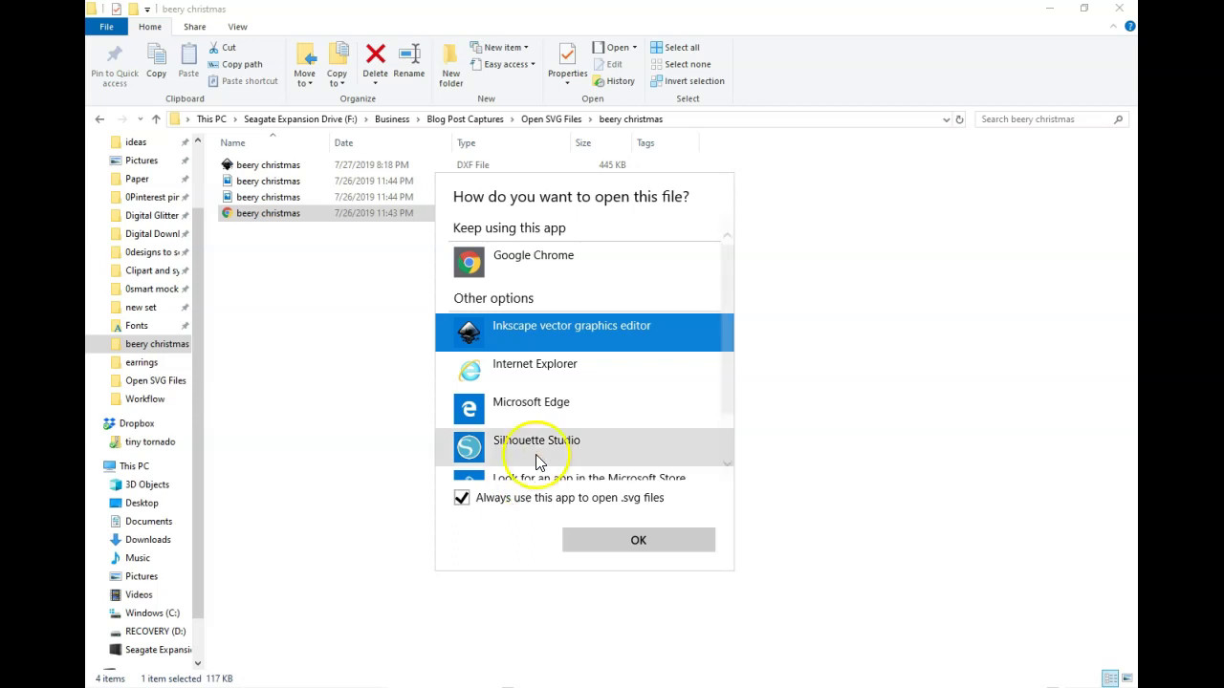
{"action": "left_click", "coordinate": [551, 418]}
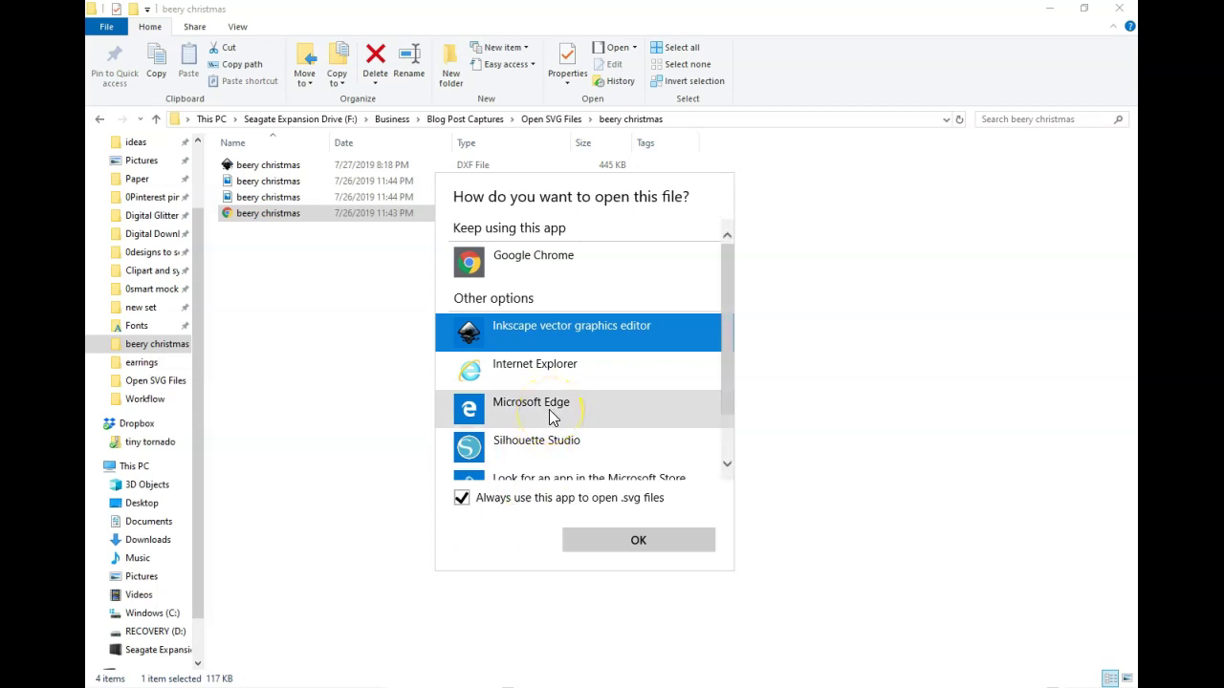
{"action": "scroll", "coordinate": [555, 416], "scroll_direction": "down", "scroll_amount": 2}
{"action": "left_click", "coordinate": [495, 464]}
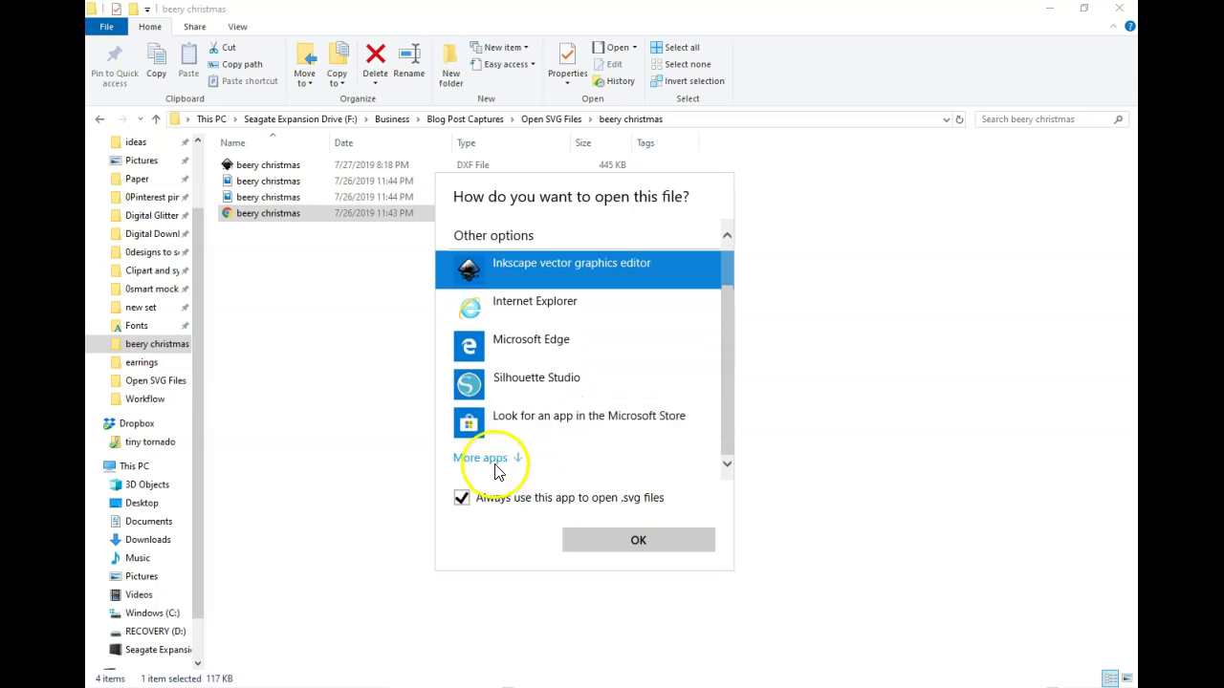
{"action": "scroll", "coordinate": [478, 462], "scroll_direction": "down", "scroll_amount": 3}
{"action": "left_click", "coordinate": [510, 464]}
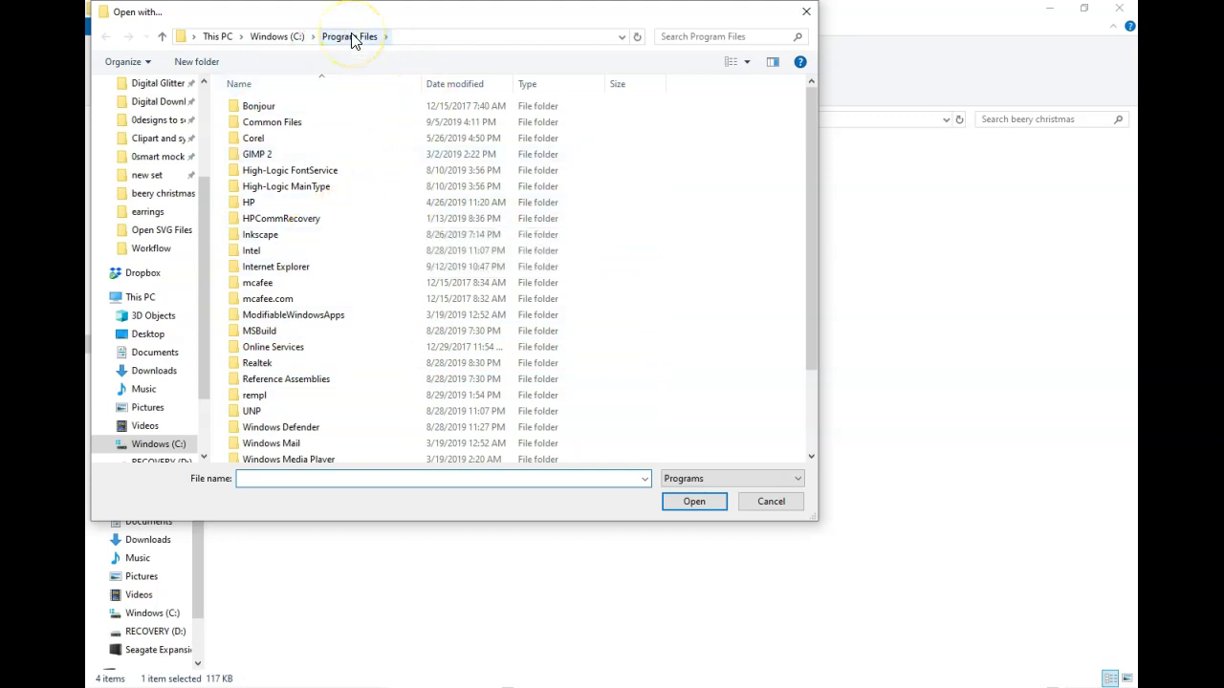
Select inkscape.exe in the Inkscape program folder to open the SVG, then close Inkscape
{"action": "double_click", "coordinate": [260, 235]}
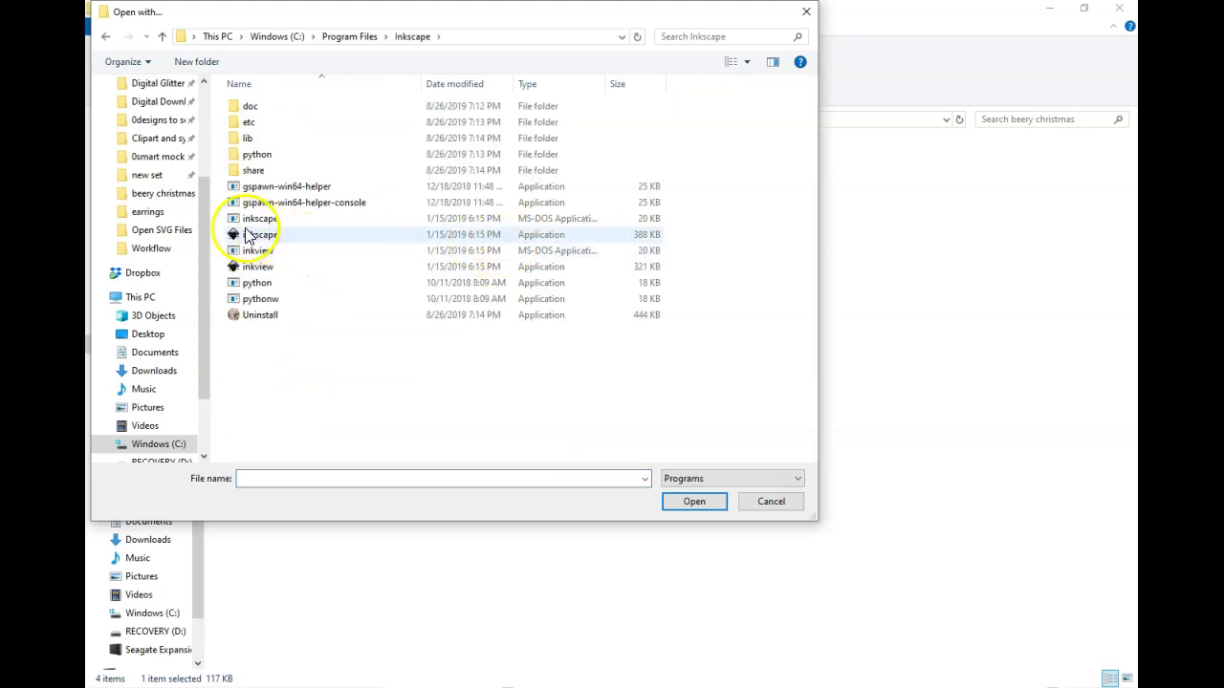
{"action": "left_click", "coordinate": [578, 235]}
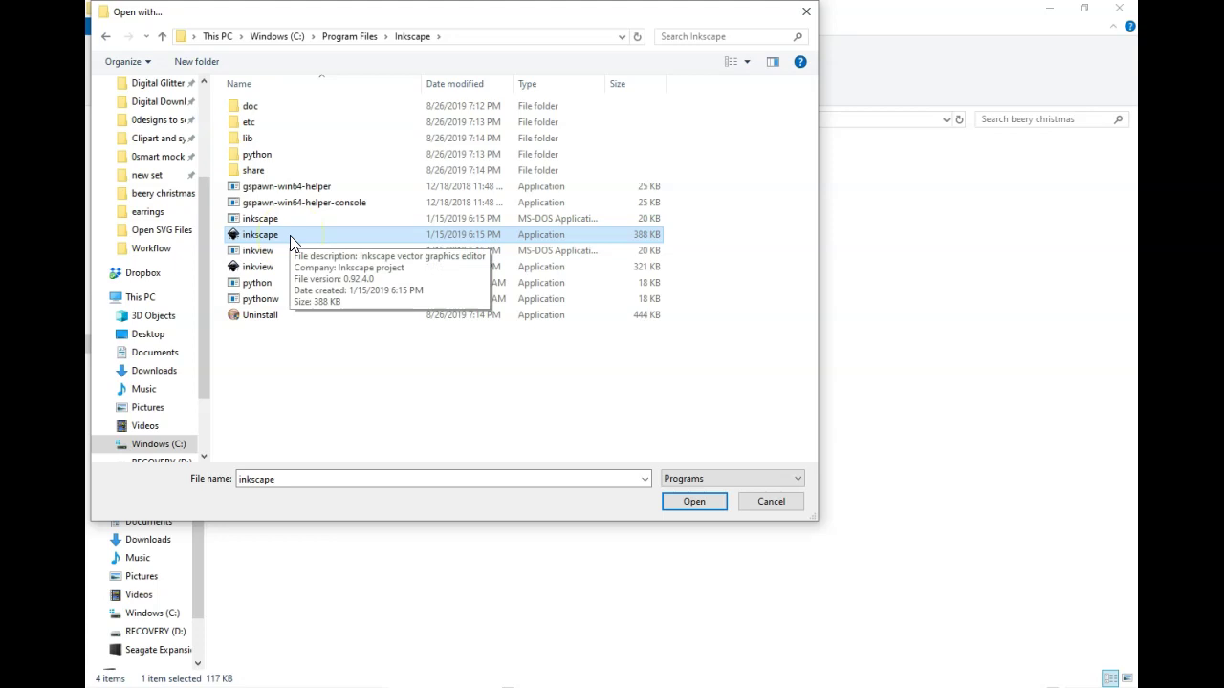
{"action": "left_click", "coordinate": [695, 503]}
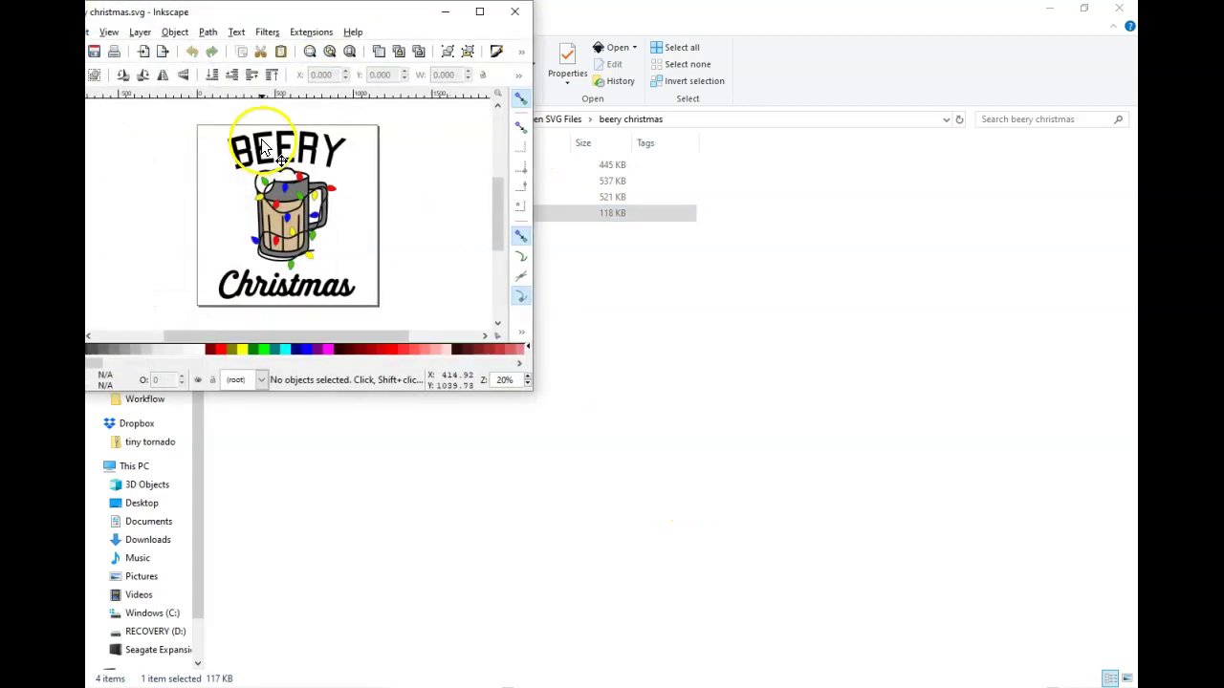
{"action": "left_click", "coordinate": [516, 12]}
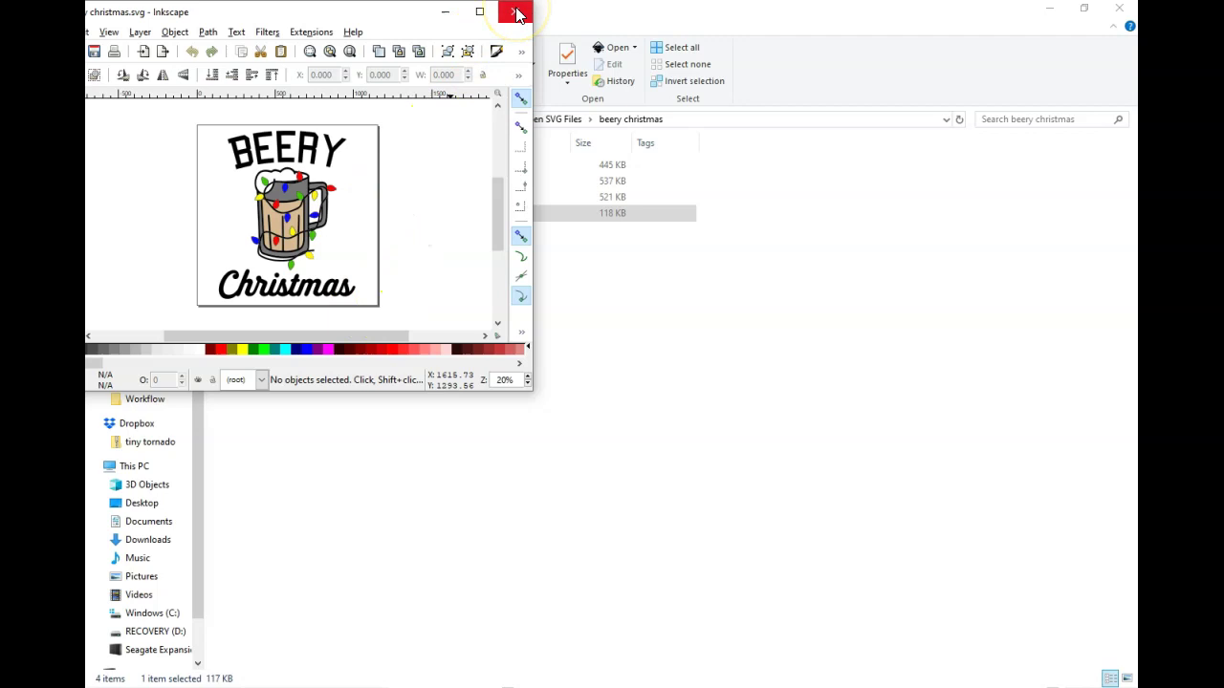
Reopen the SVG's app chooser and confirm keeping Inkscape vector graphics editor
{"action": "right_click", "coordinate": [273, 214]}
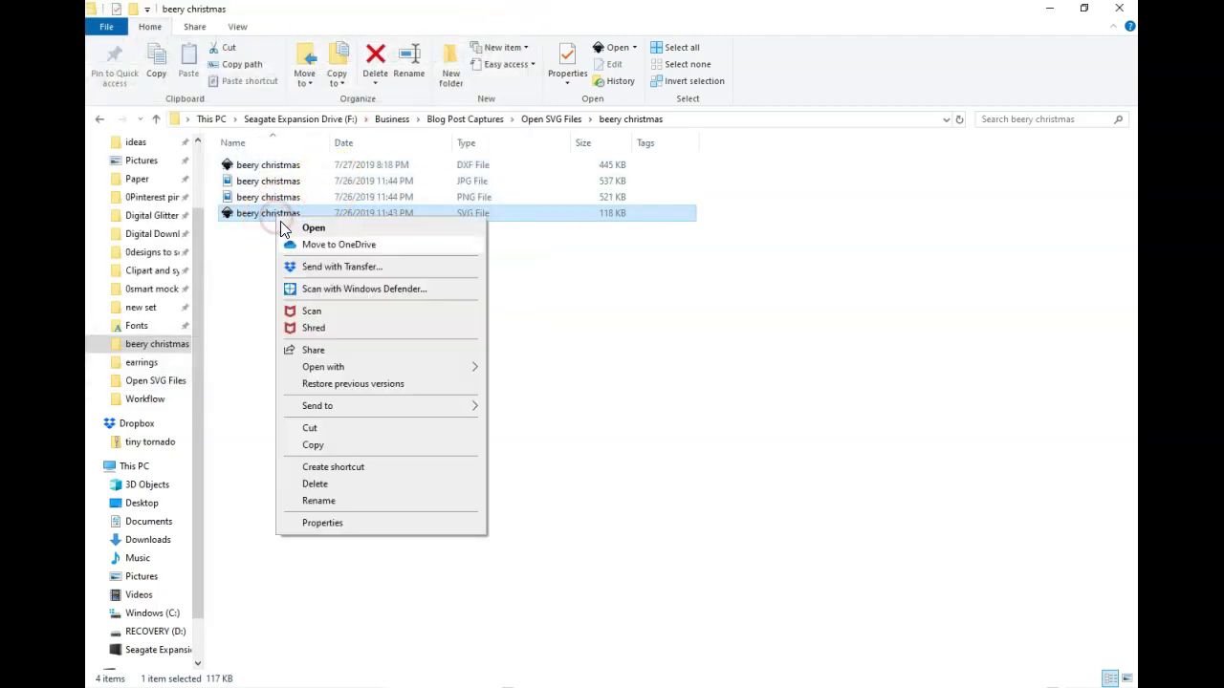
{"action": "mouse_move", "coordinate": [359, 379]}
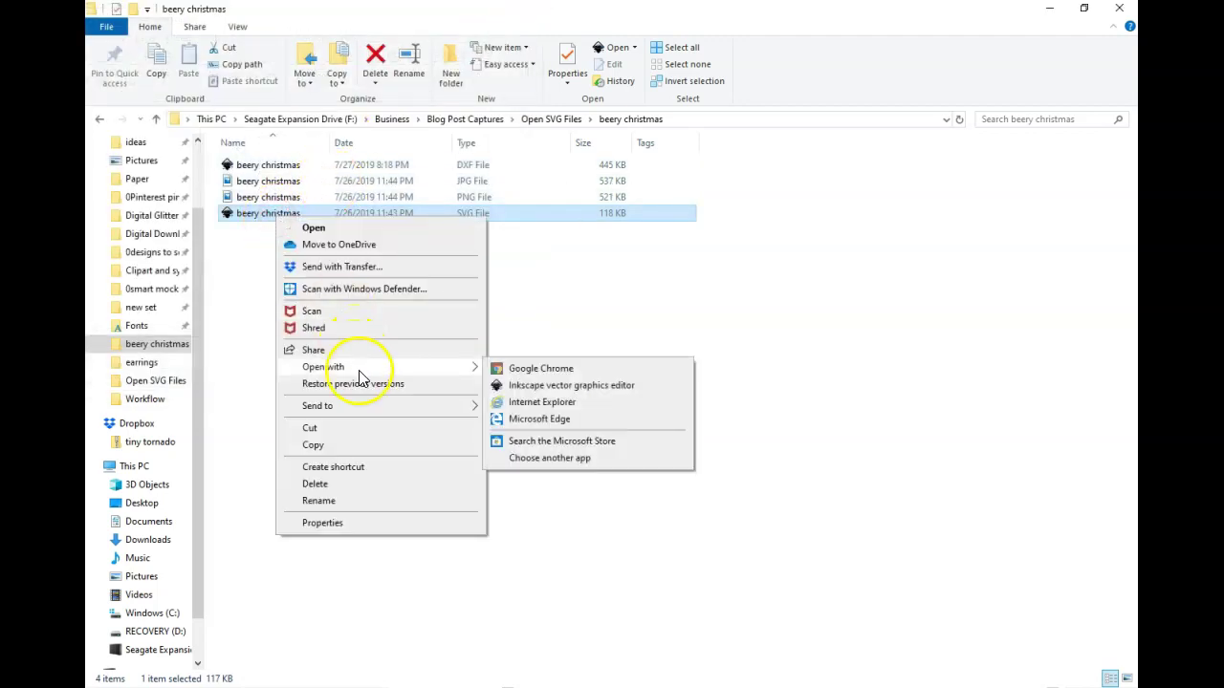
{"action": "left_click", "coordinate": [559, 458]}
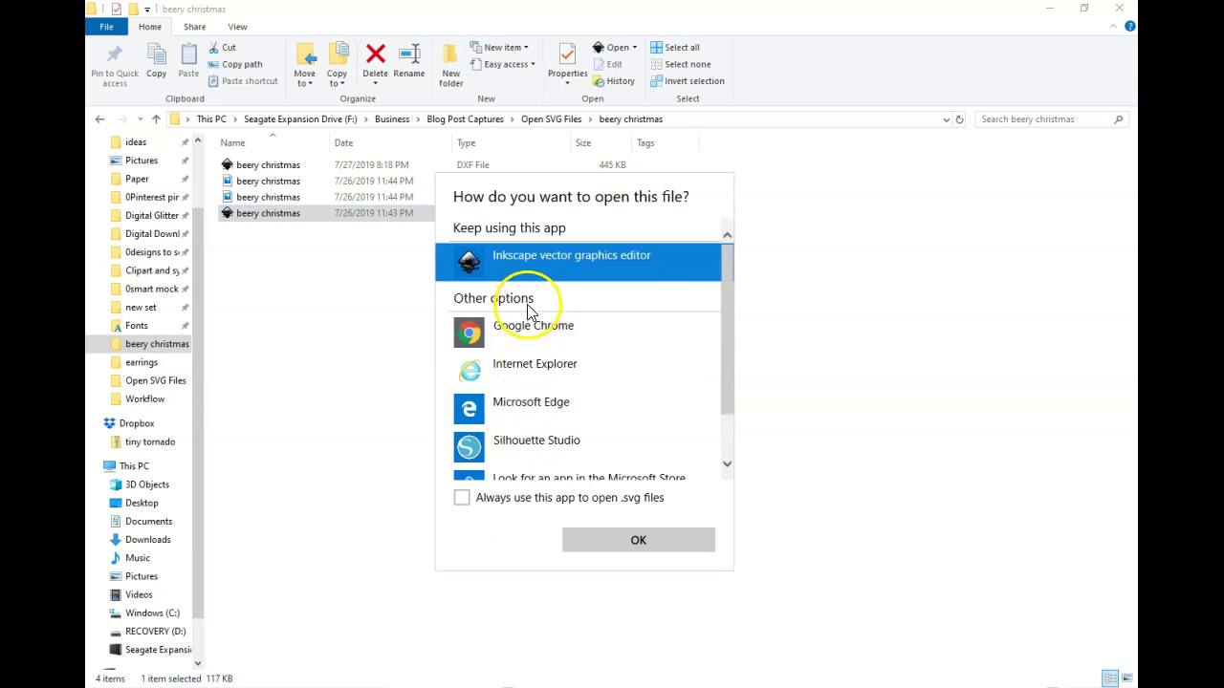
{"action": "scroll", "coordinate": [598, 381], "scroll_direction": "down", "scroll_amount": 2}
{"action": "scroll", "coordinate": [601, 380], "scroll_direction": "up", "scroll_amount": 2}
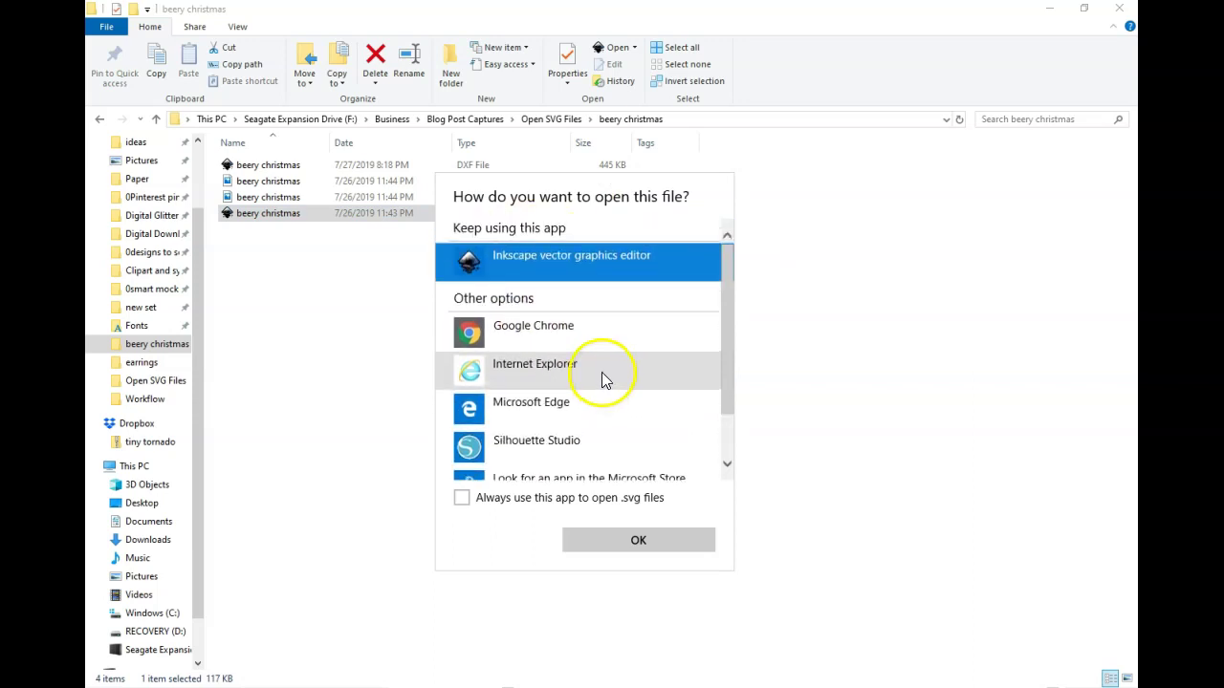
{"action": "left_click", "coordinate": [640, 541]}
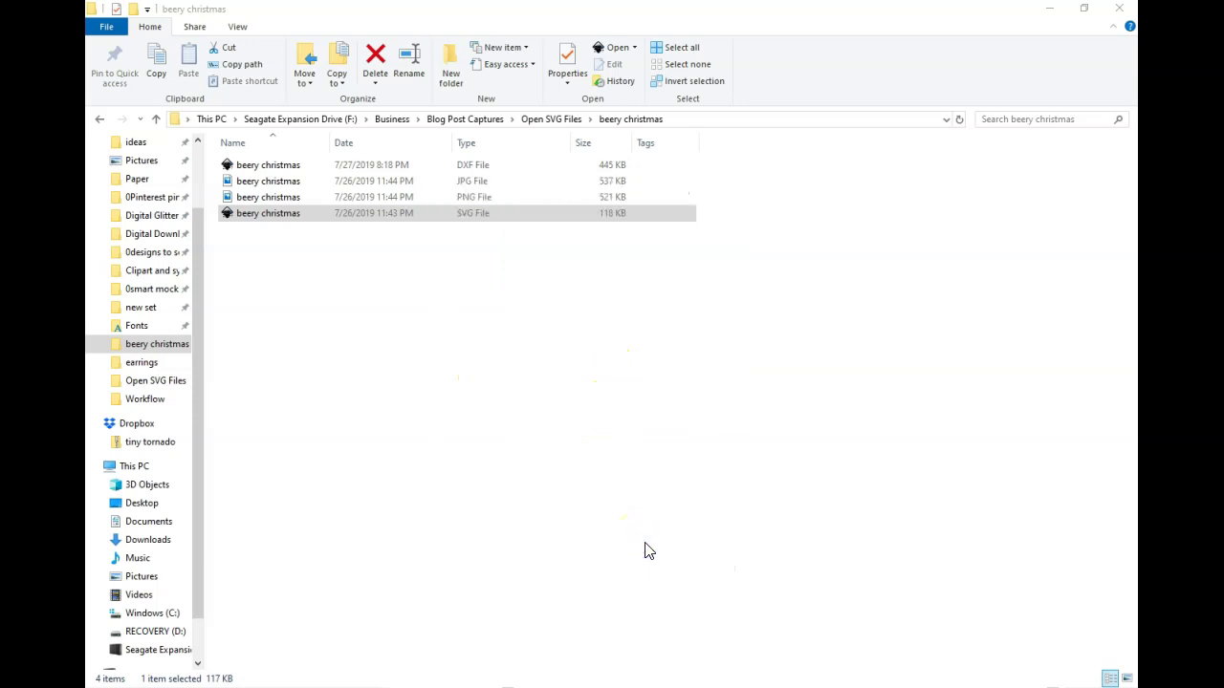
{"action": "left_click", "coordinate": [128, 303]}
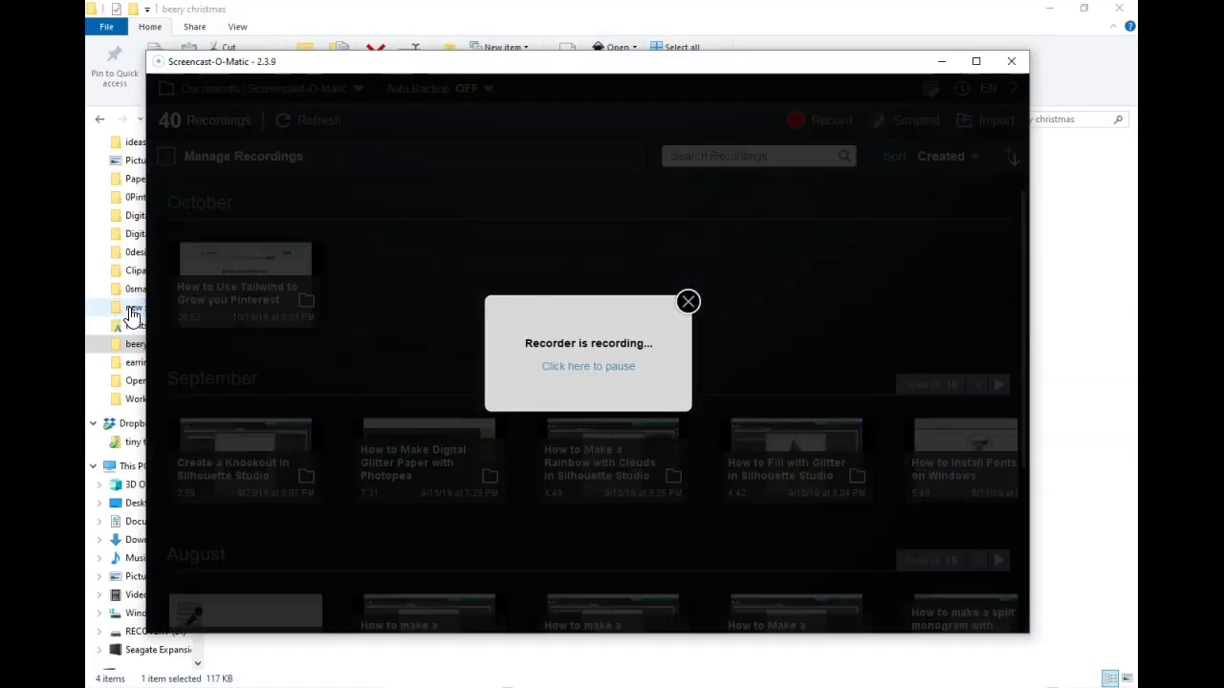
Upload the beery christmas SVG through Upload Image > Browse and save it in Cricut Design Space
{"action": "left_click", "coordinate": [524, 366]}
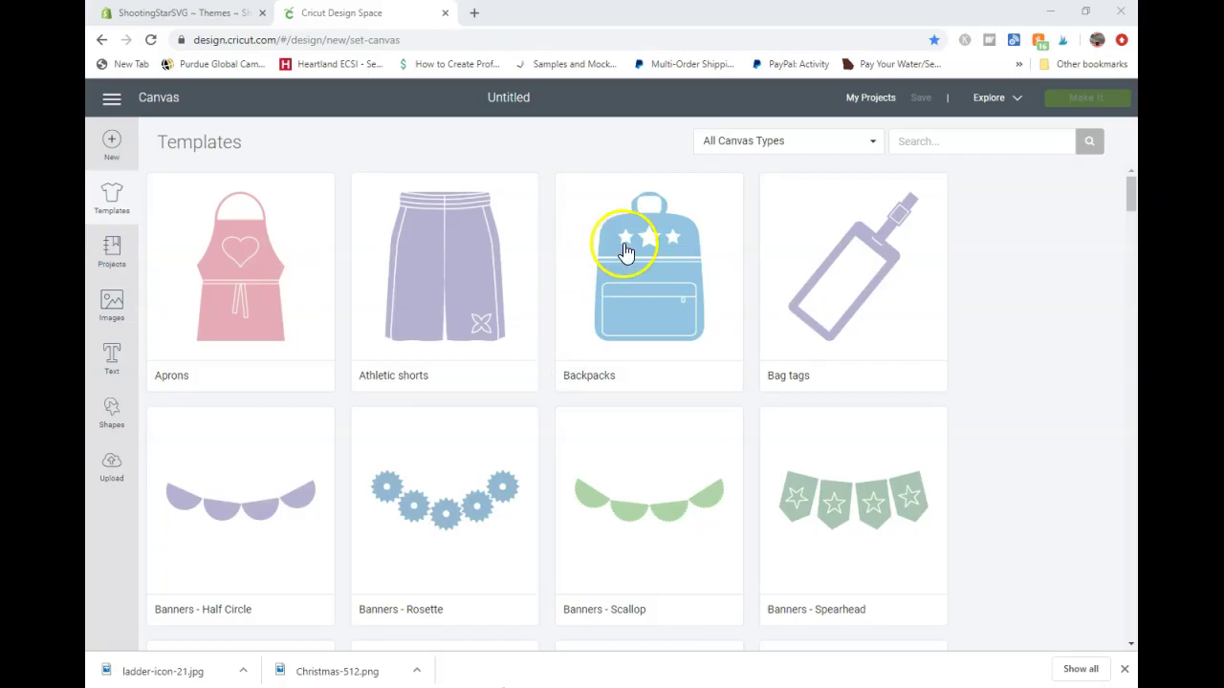
{"action": "left_click", "coordinate": [113, 473]}
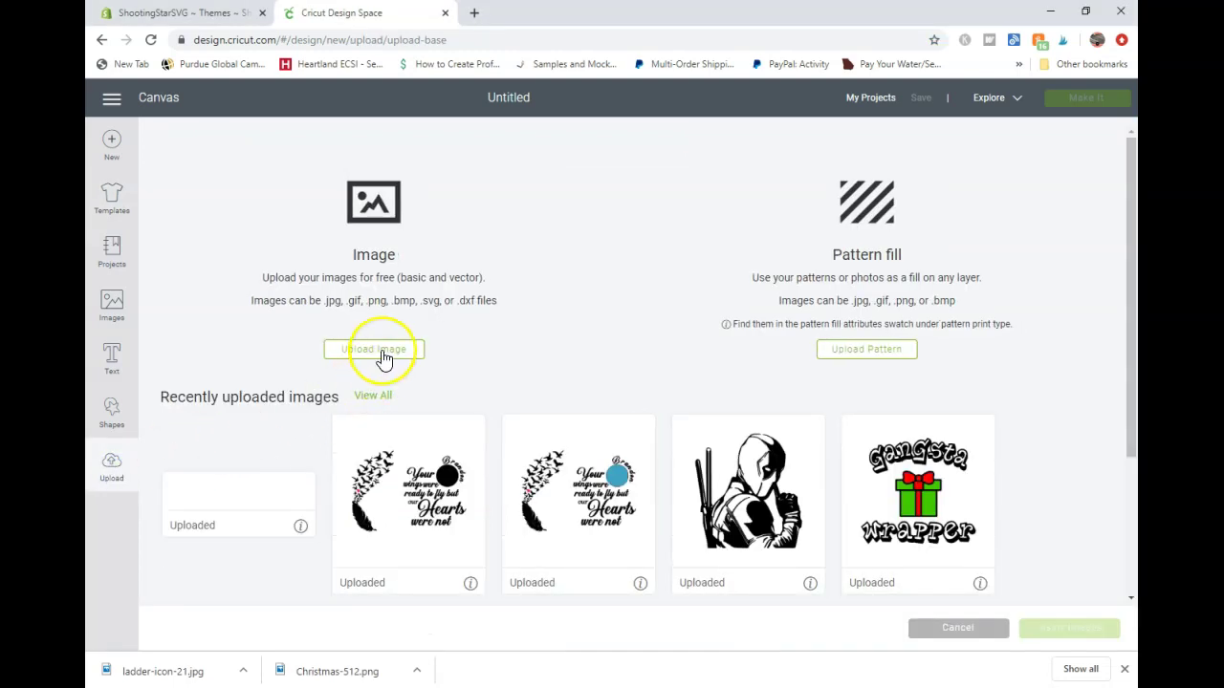
{"action": "left_click", "coordinate": [383, 358]}
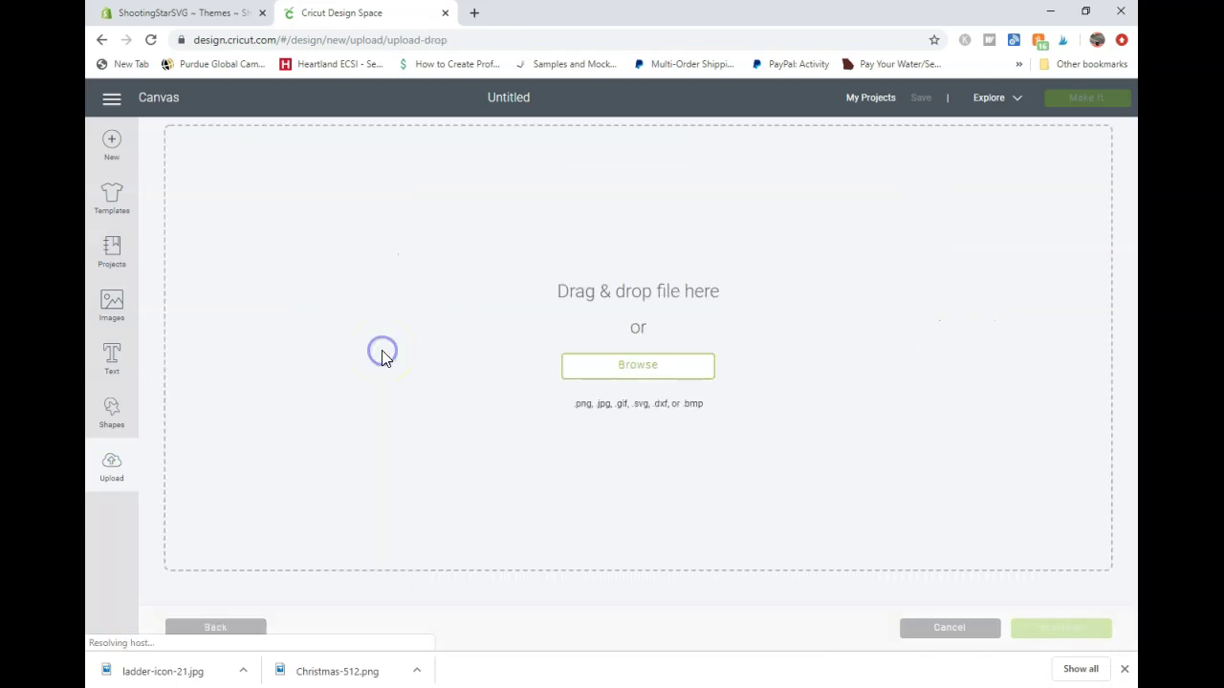
{"action": "left_click", "coordinate": [629, 368]}
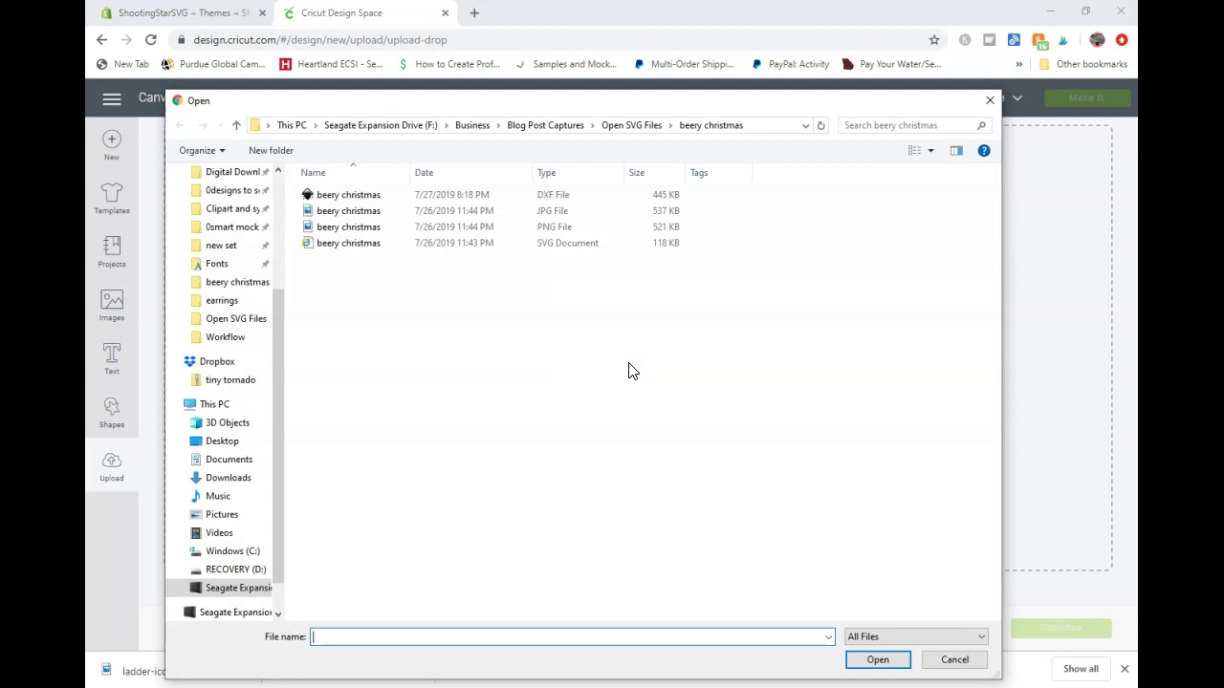
{"action": "left_click", "coordinate": [307, 246]}
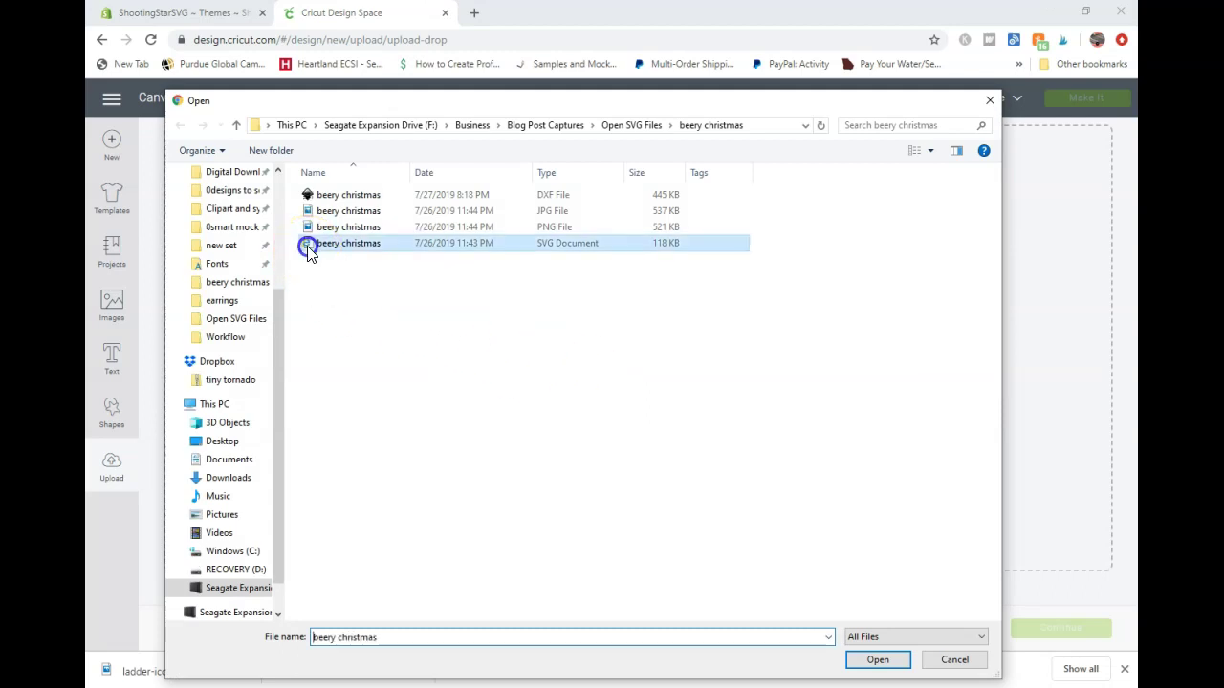
{"action": "left_click", "coordinate": [874, 659]}
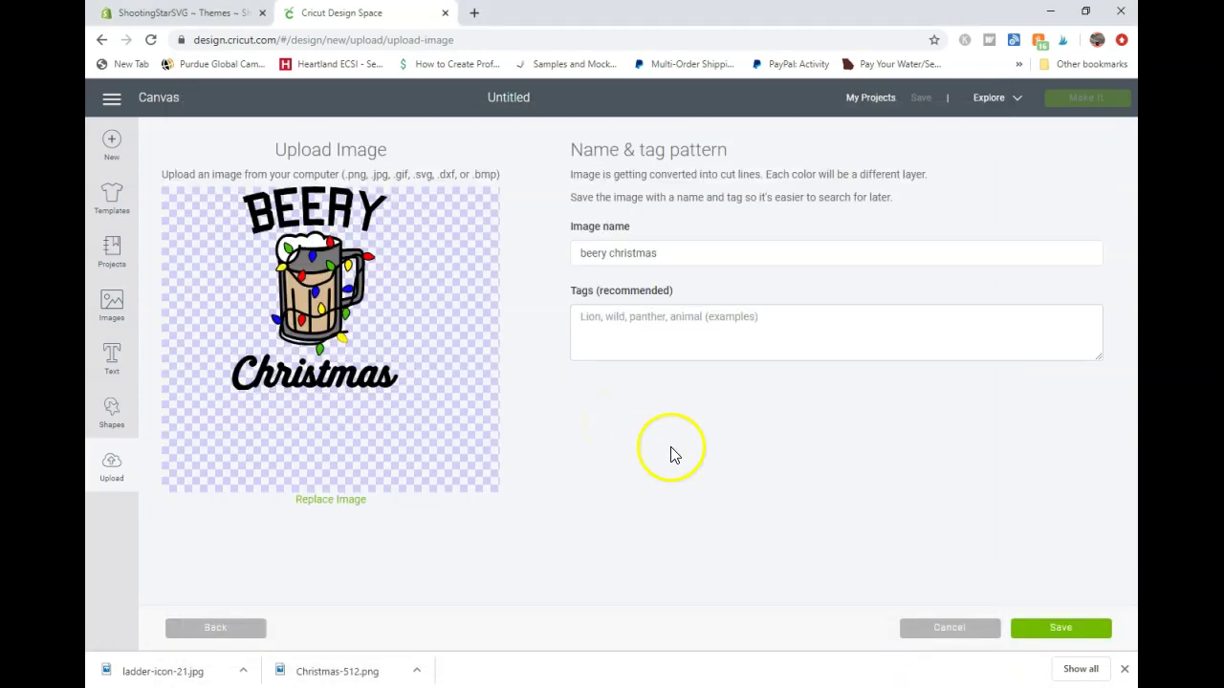
{"action": "left_click", "coordinate": [1054, 629]}
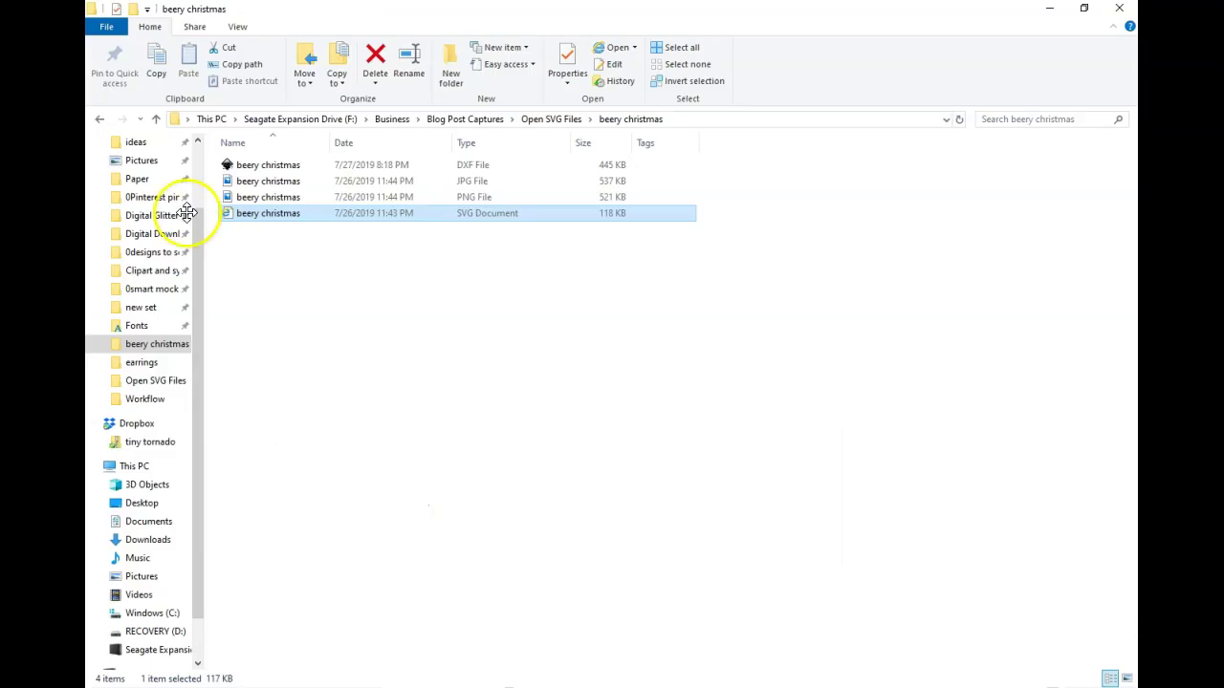
{"action": "left_click", "coordinate": [366, 218]}
Make Google Chrome the always-used app for .svg files, then close the Chrome preview tab
{"action": "right_click", "coordinate": [366, 218]}
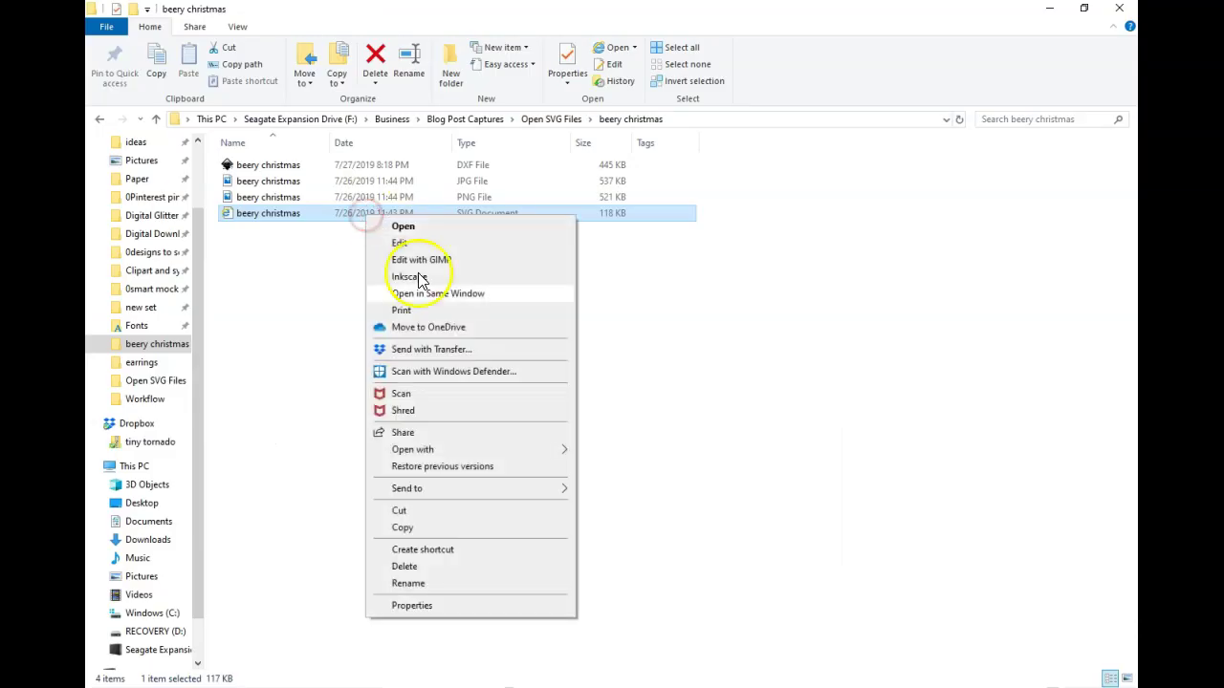
{"action": "mouse_move", "coordinate": [483, 453]}
{"action": "left_click", "coordinate": [647, 540]}
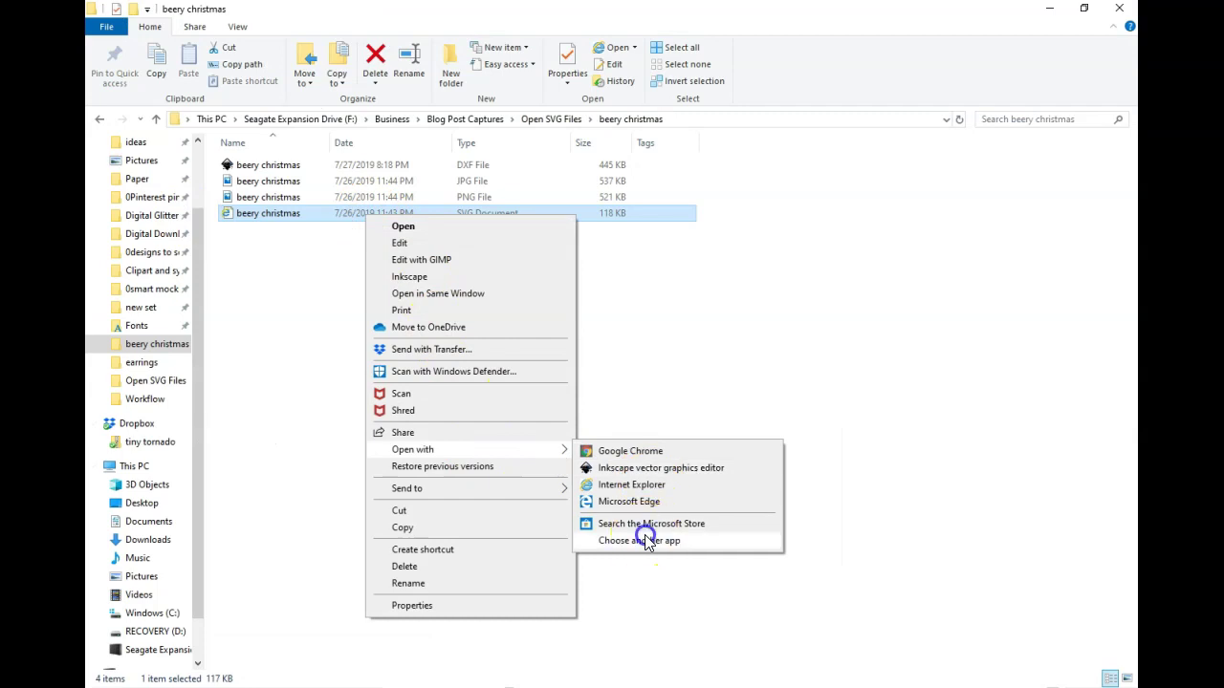
{"action": "left_click", "coordinate": [512, 339]}
{"action": "left_click", "coordinate": [512, 499]}
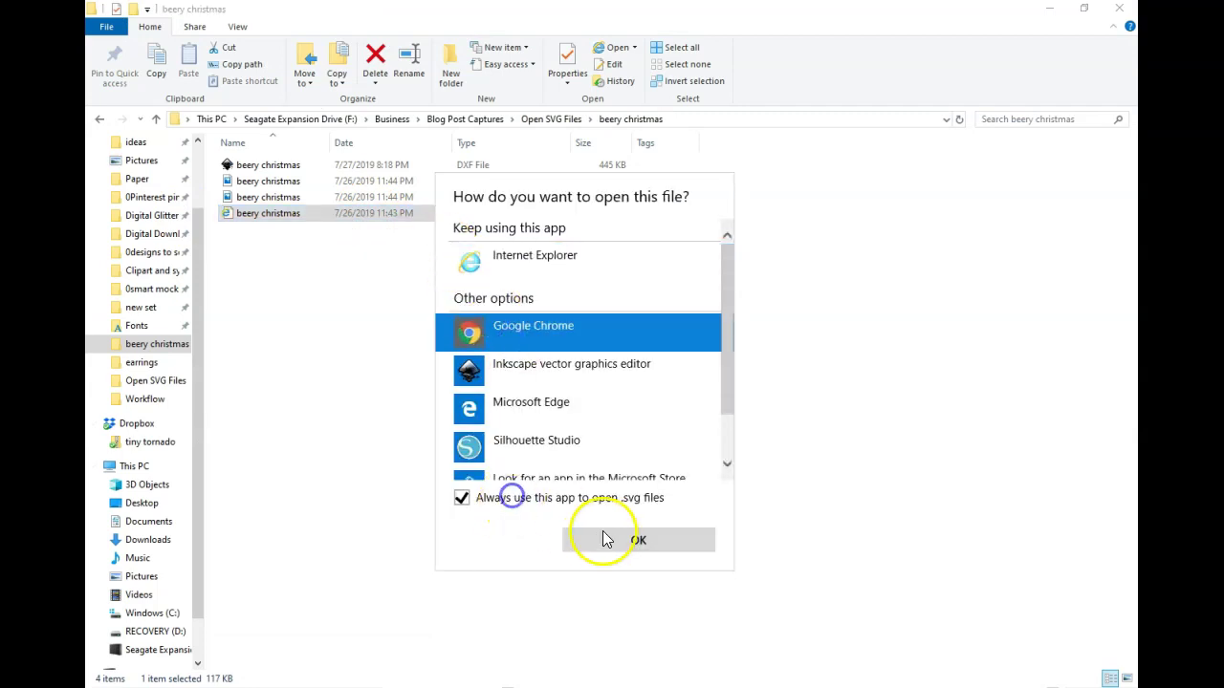
{"action": "left_click", "coordinate": [602, 538]}
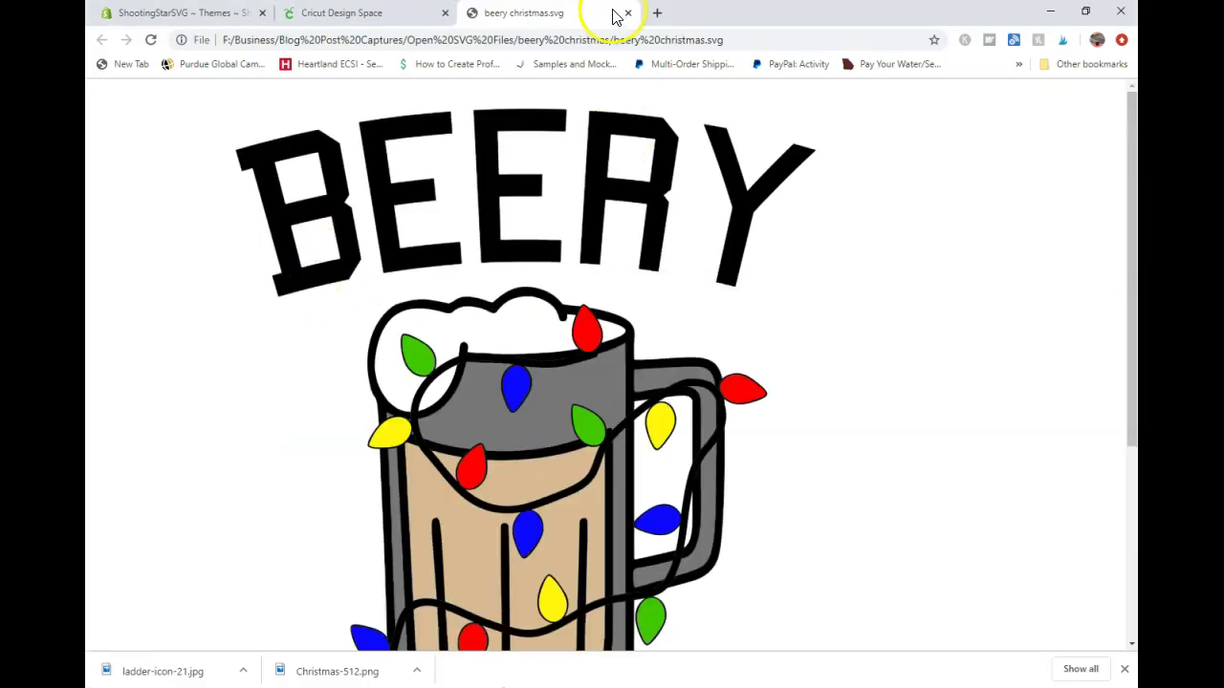
{"action": "left_click", "coordinate": [628, 13]}
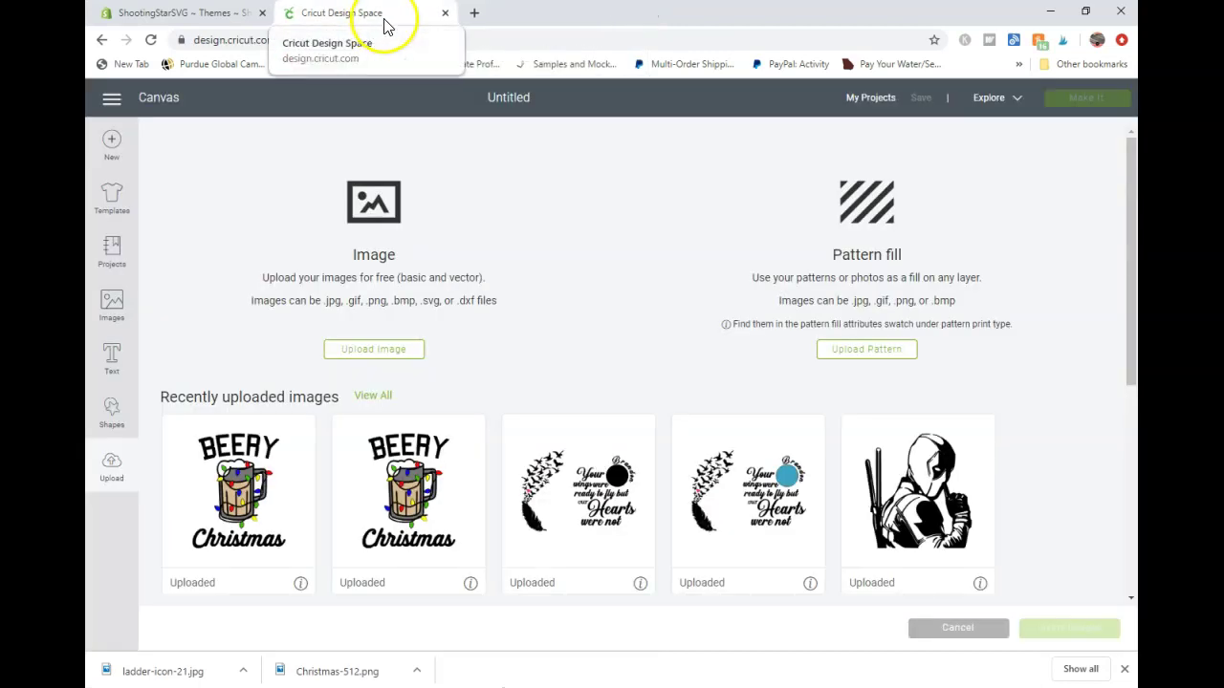
Upload the beery christmas SVG, now a Chrome document, to Cricut Design Space a third time and save it
{"action": "left_click", "coordinate": [396, 353]}
{"action": "left_click", "coordinate": [597, 366]}
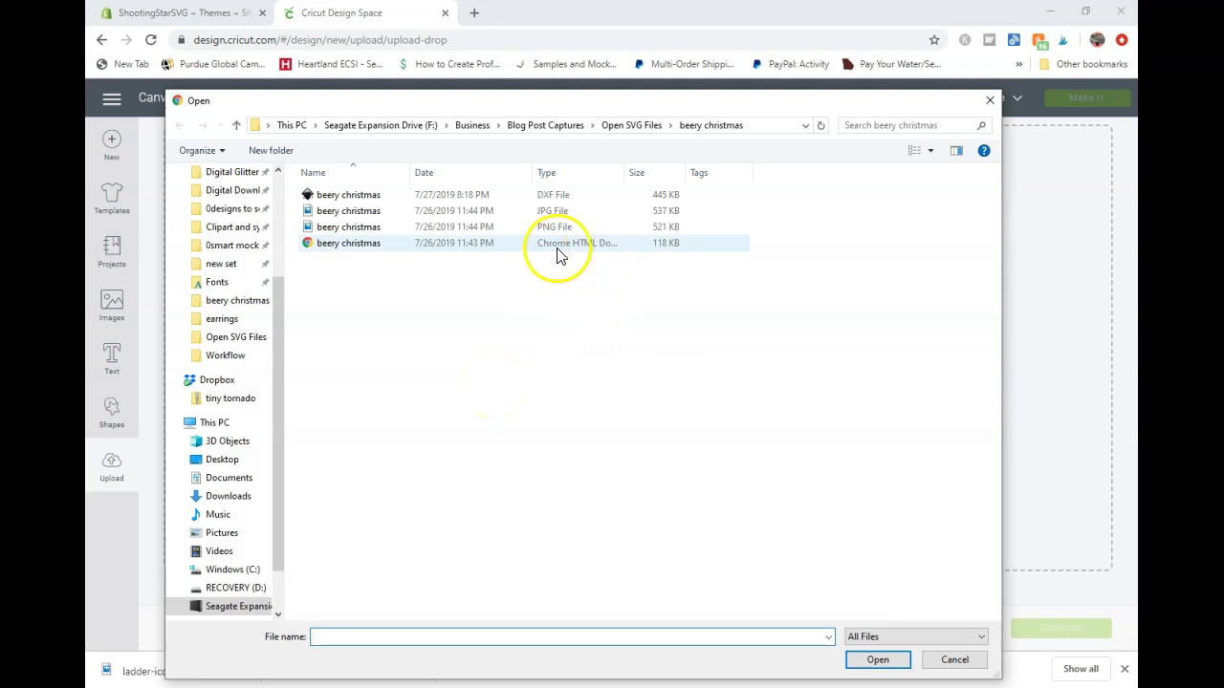
{"action": "left_click", "coordinate": [350, 246]}
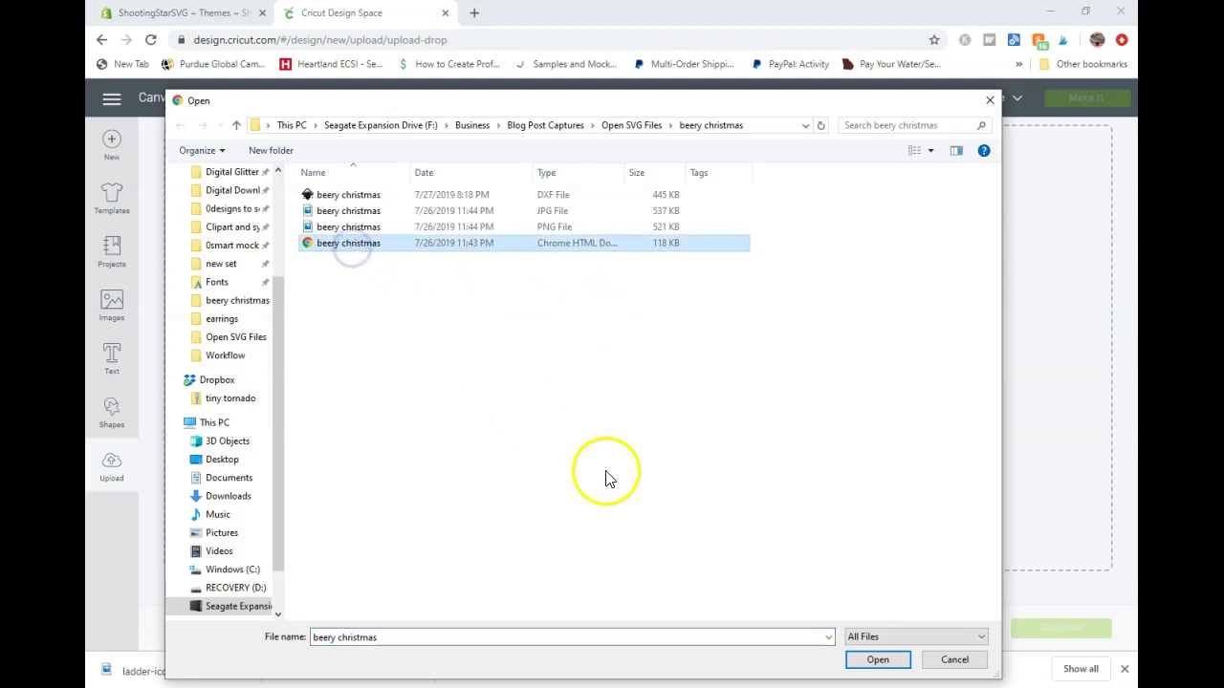
{"action": "left_click", "coordinate": [865, 659]}
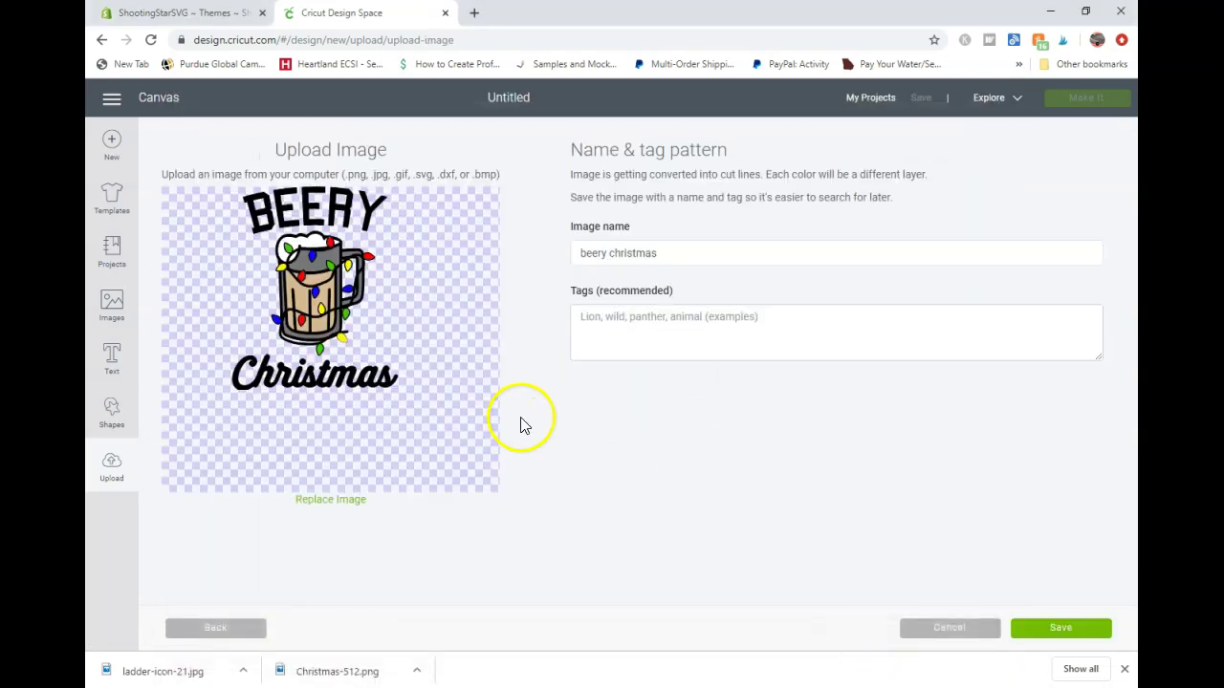
{"action": "left_click", "coordinate": [1087, 631]}
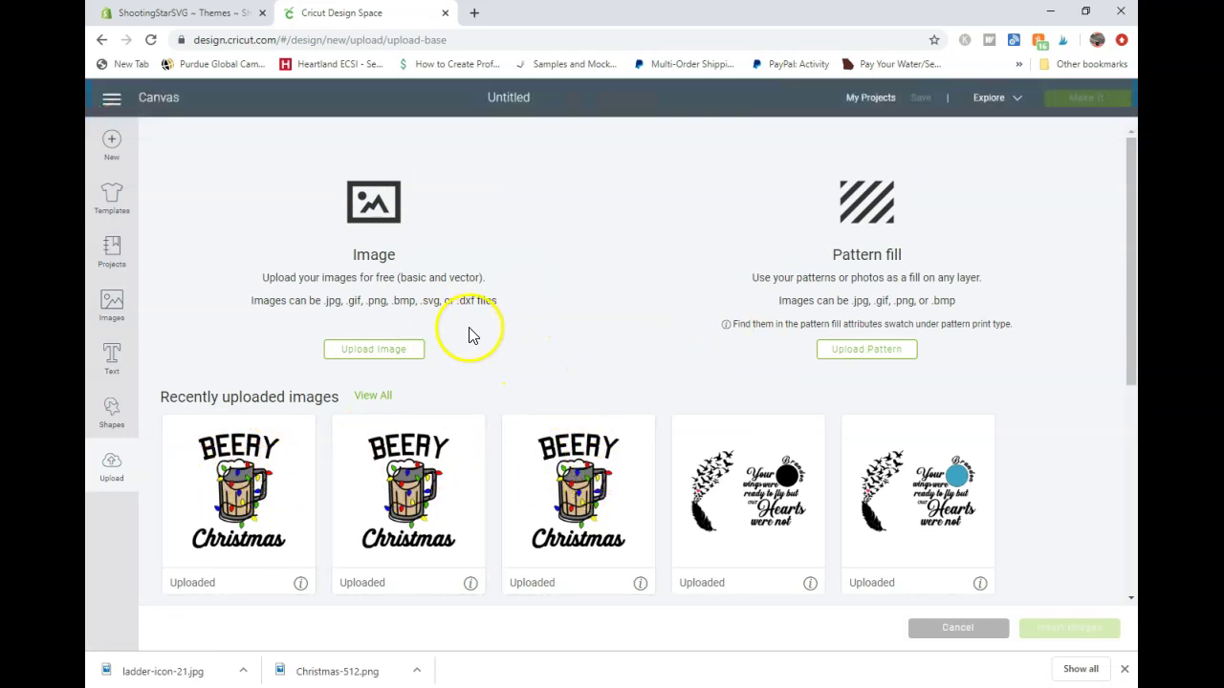
{"action": "key", "text": "alt+Tab"}
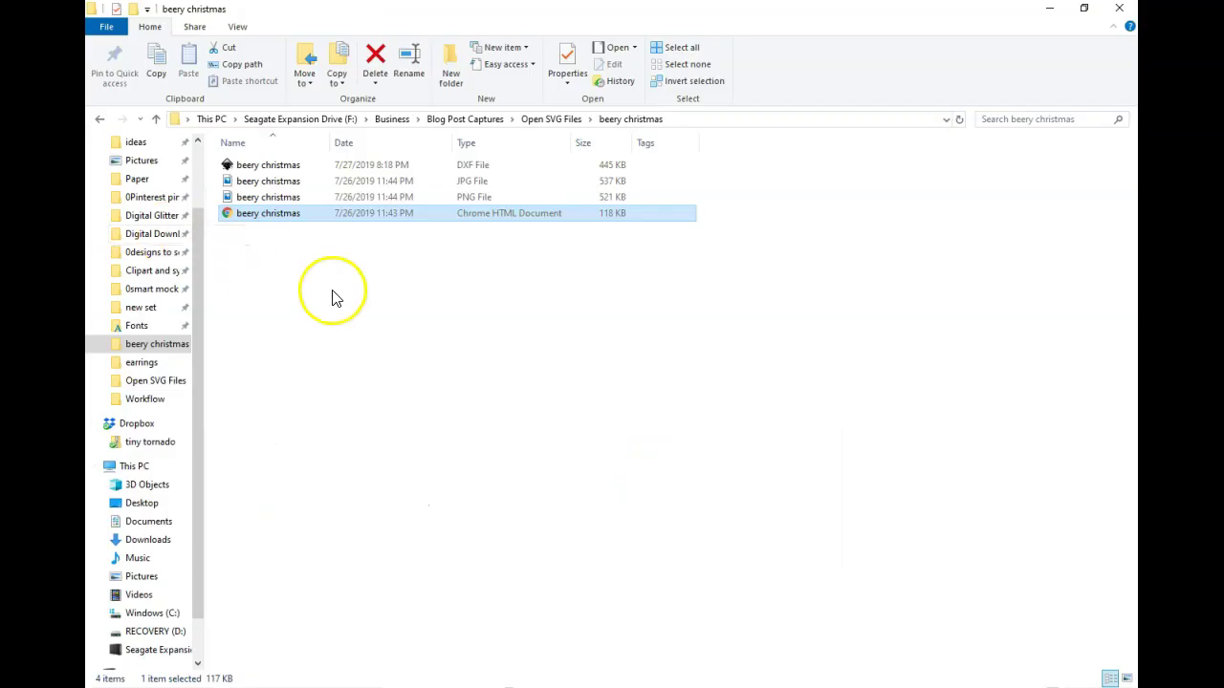
Set Inkscape as the always-used app for .svg files, then close the Inkscape window
{"action": "right_click", "coordinate": [281, 212]}
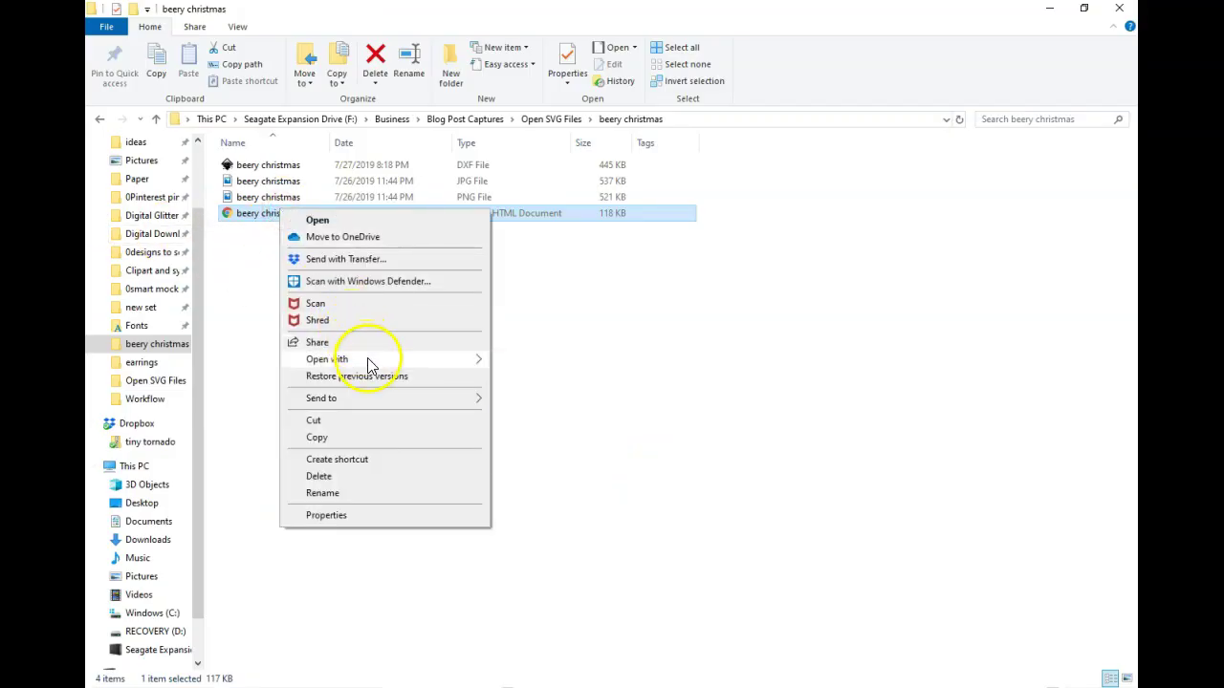
{"action": "mouse_move", "coordinate": [369, 361]}
{"action": "left_click", "coordinate": [563, 450]}
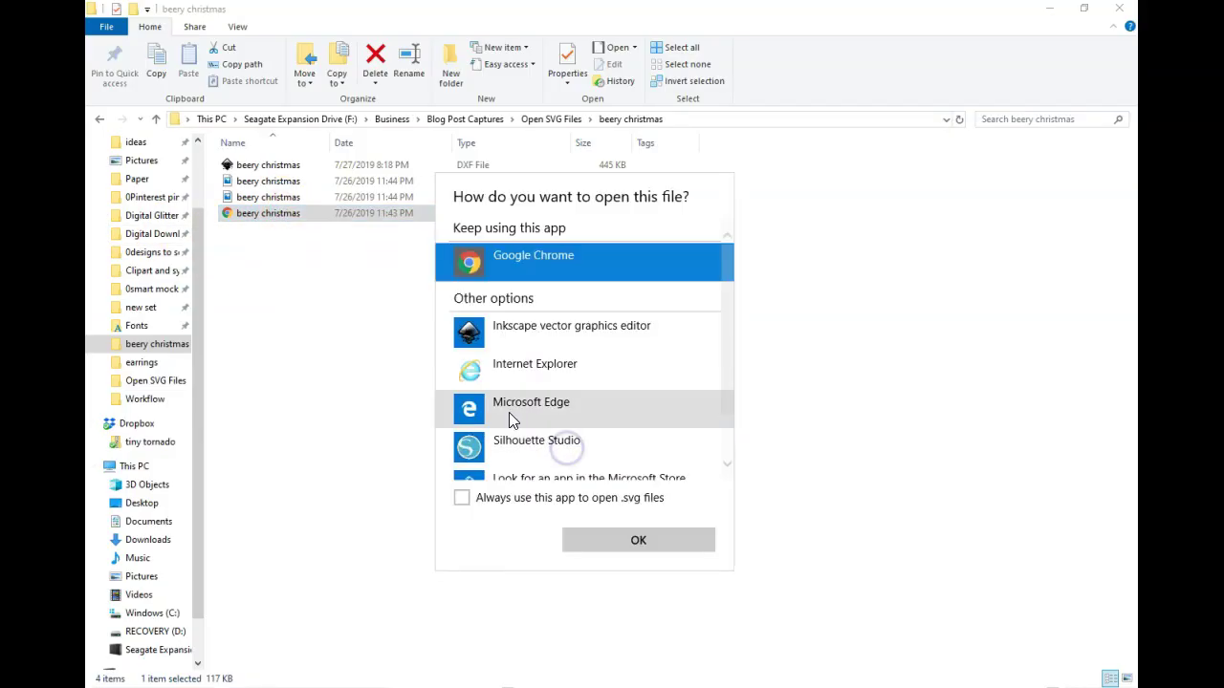
{"action": "left_click", "coordinate": [539, 336]}
{"action": "left_click", "coordinate": [538, 495]}
{"action": "left_click", "coordinate": [654, 548]}
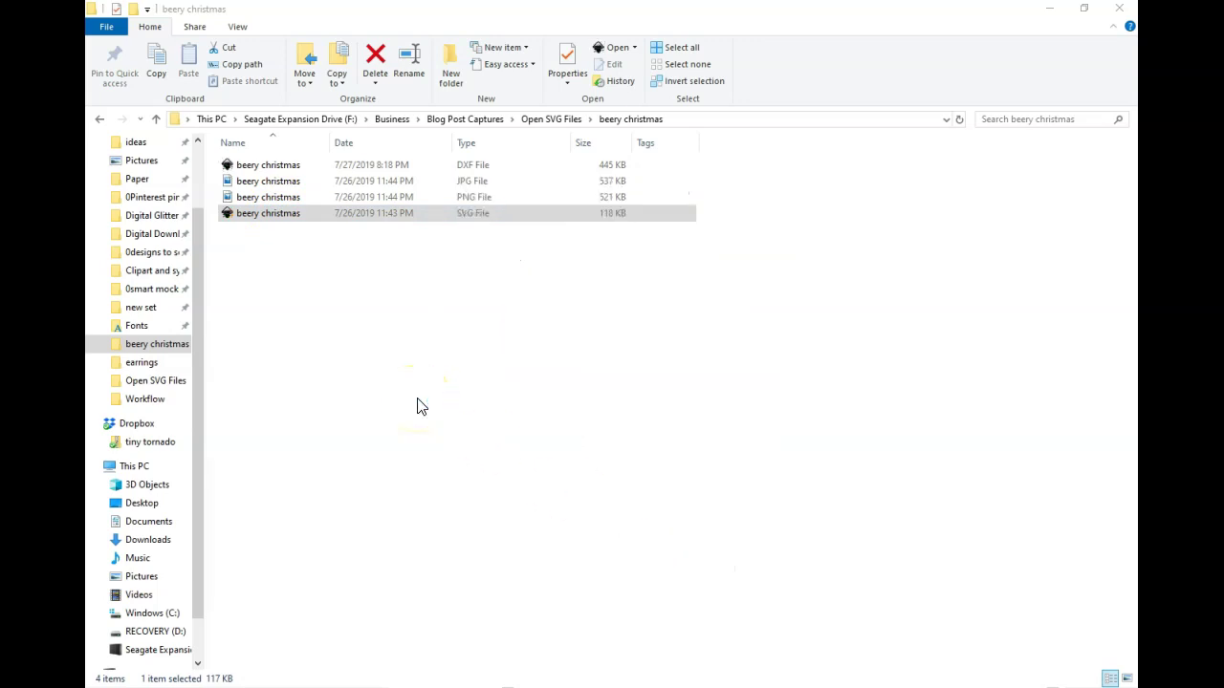
{"action": "left_click", "coordinate": [414, 397]}
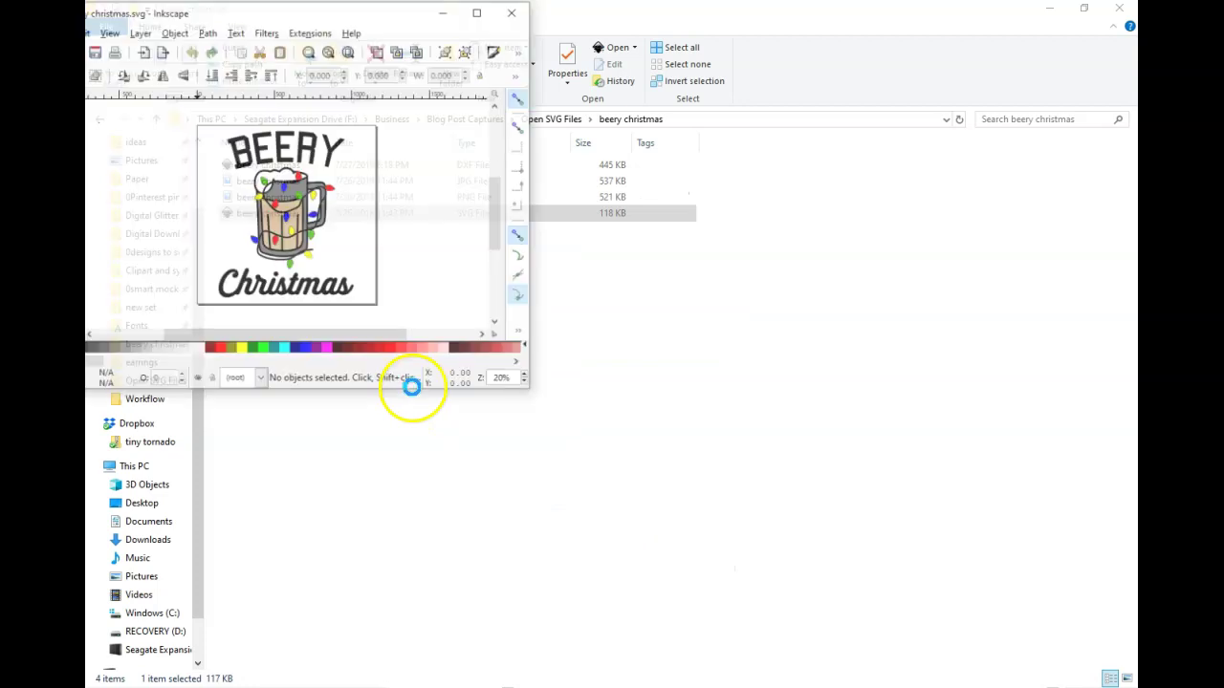
{"action": "left_click", "coordinate": [522, 14]}
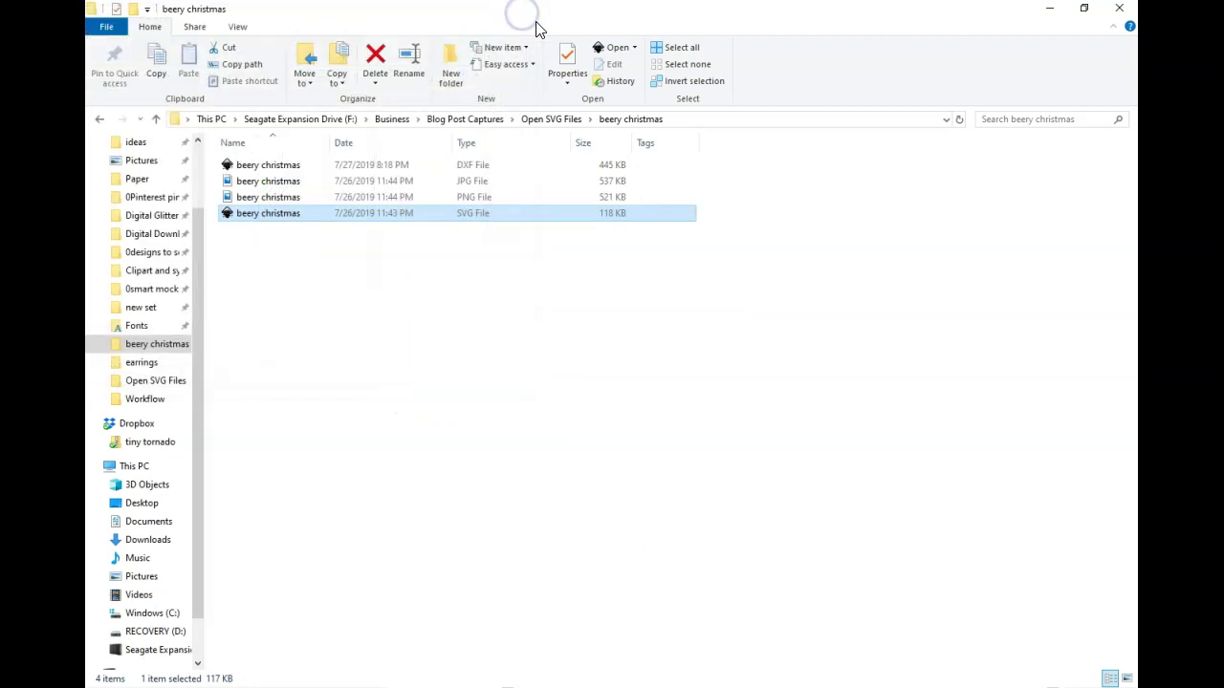